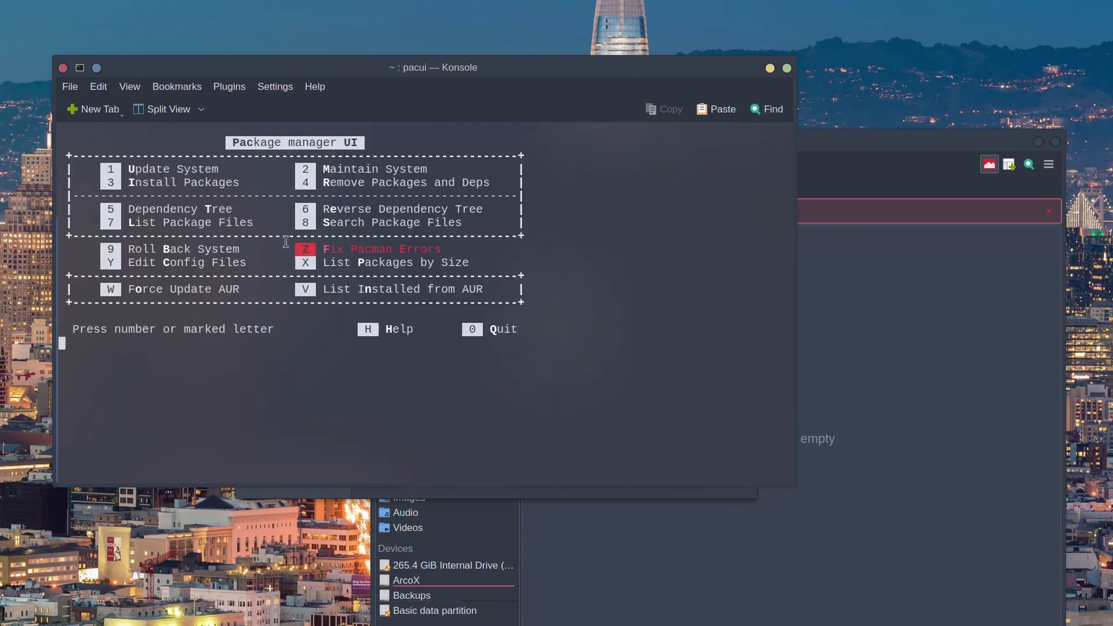
Quit the package manager interface and start it again from the shell with pacui
type("0")
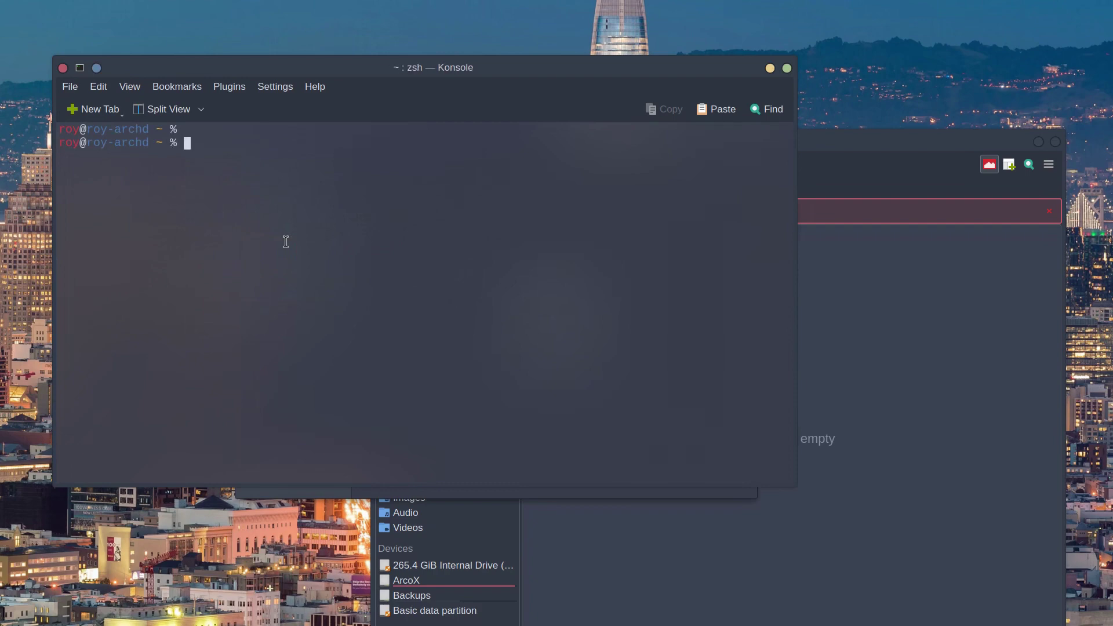
type("ventoy")
key("BackSpace")
key("BackSpace")
key("BackSpace")
key("BackSpace")
key("BackSpace")
key("BackSpace")
type("pacui")
key("Return")
type("4")
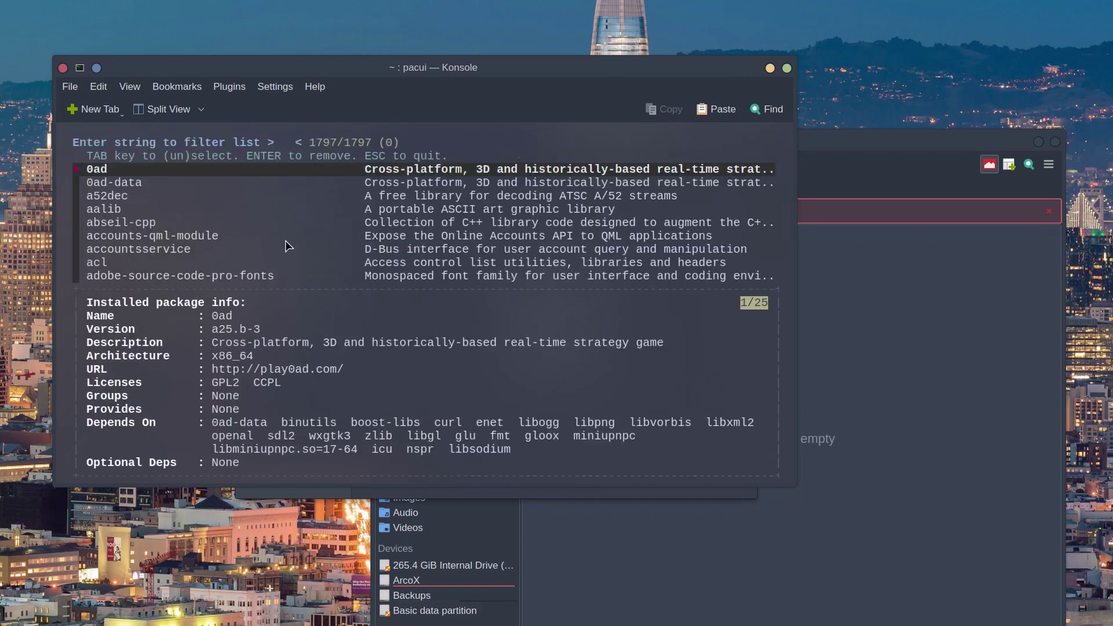
type("vento")
key("BackSpace")
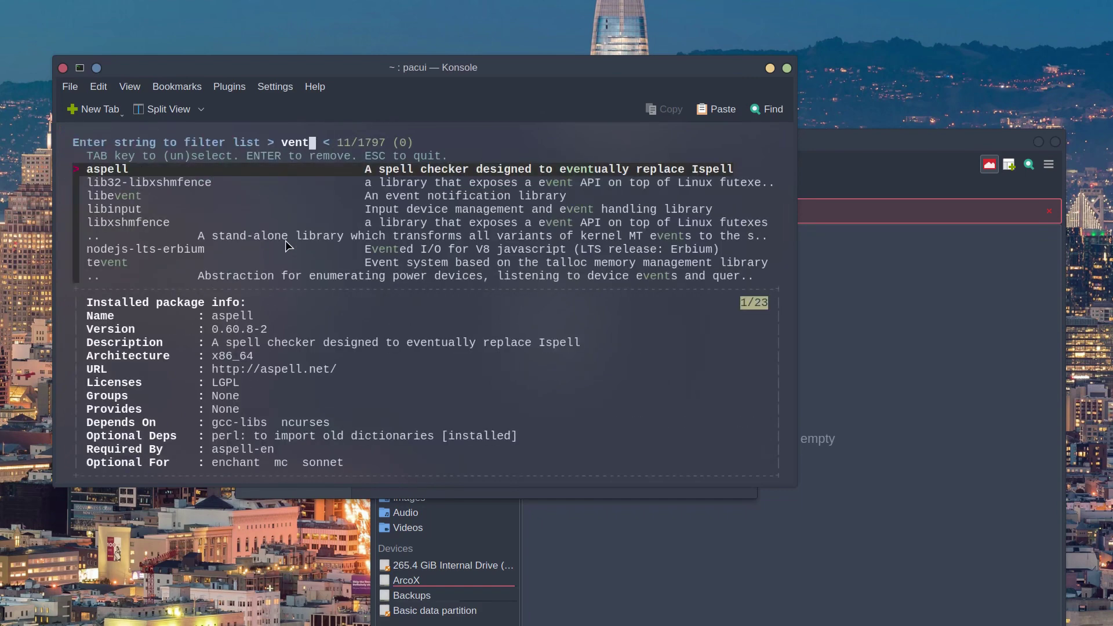
key("BackSpace")
key("BackSpace")
key("BackSpace")
key("BackSpace")
key("Escape")
key("Return")
Find ventoy in the list of installable packages and install ventoy-bin, confirming the installation
key("3")
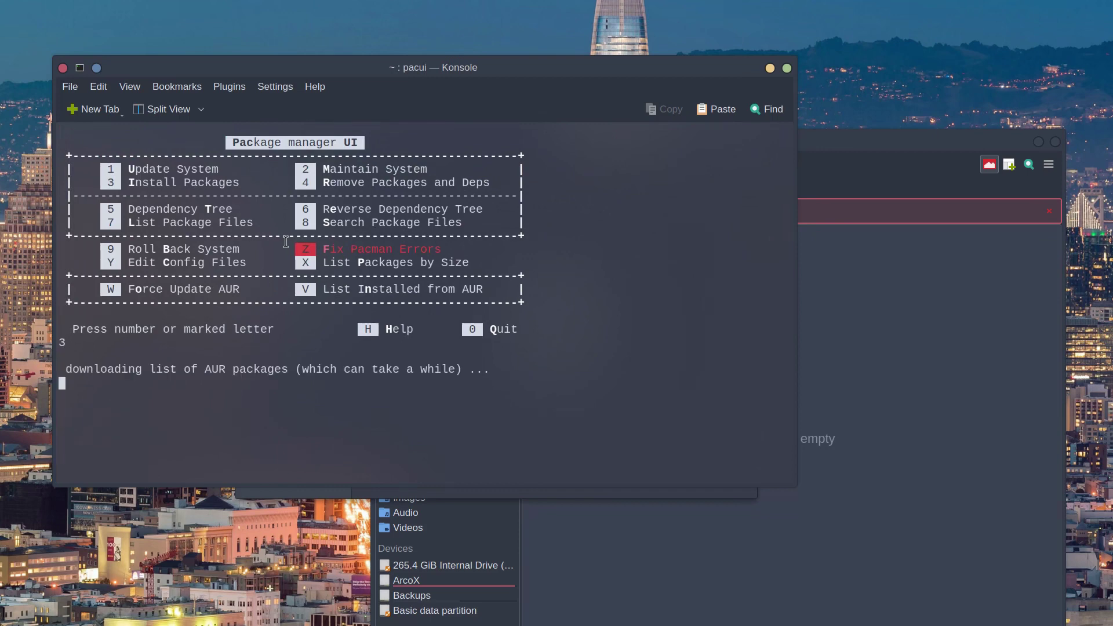
type("ve")
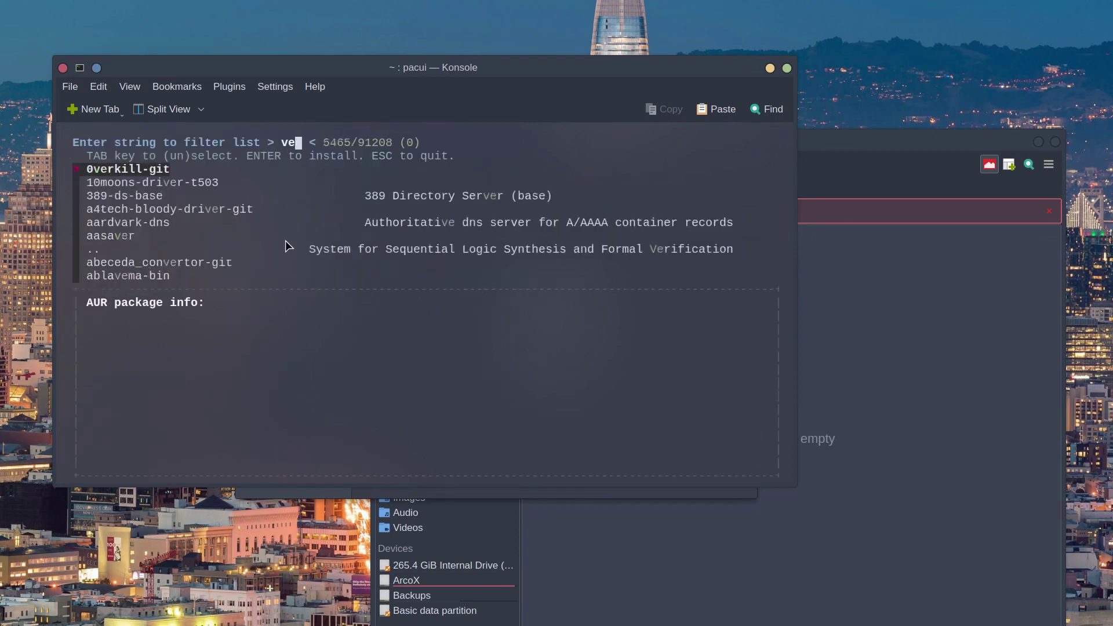
type("ntoy")
key("Return")
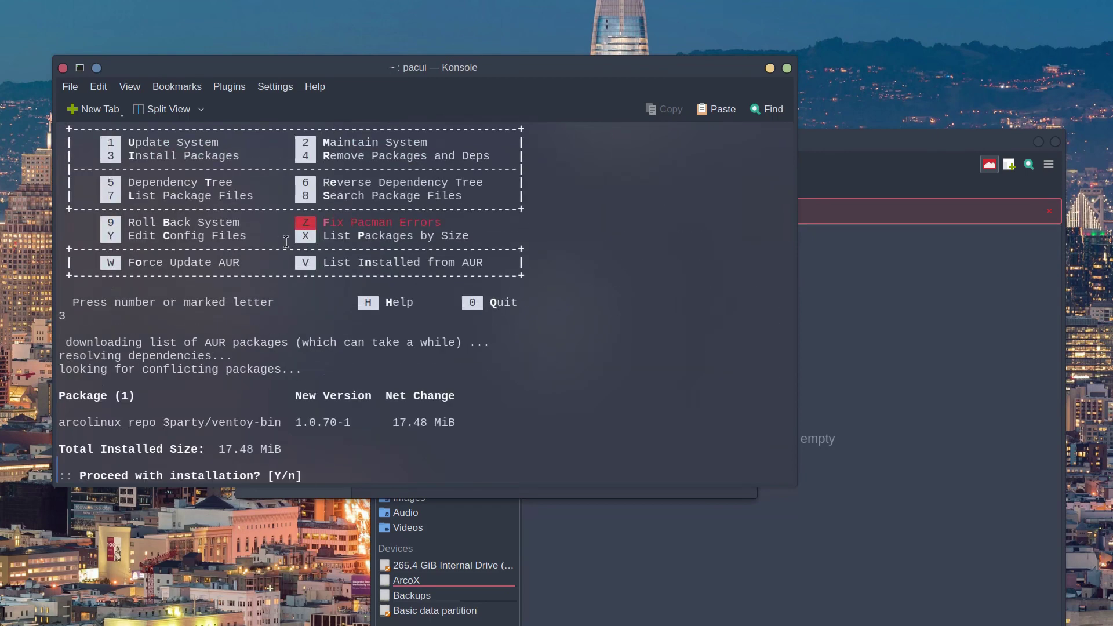
key("Return")
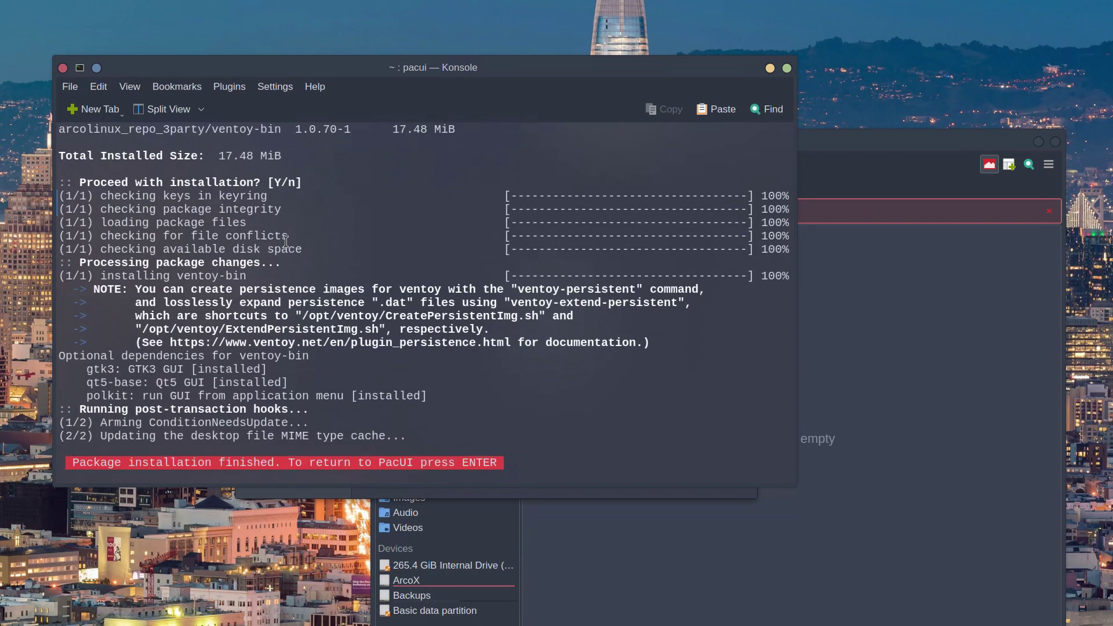
Quit the package manager interface and close the terminal
key("Return")
key("q")
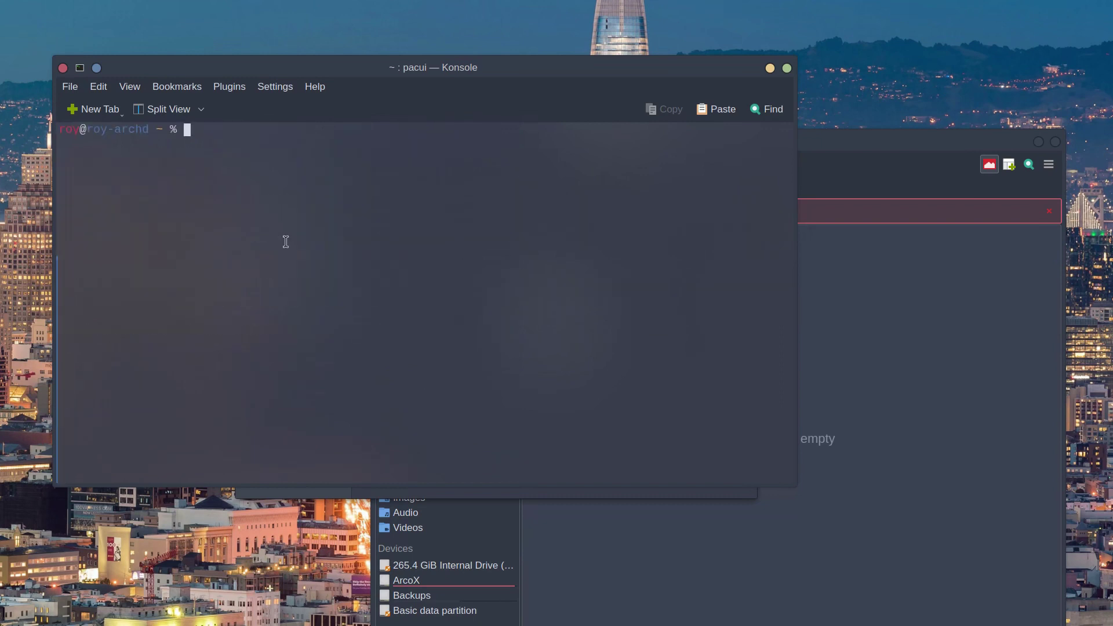
key("ctrl+d")
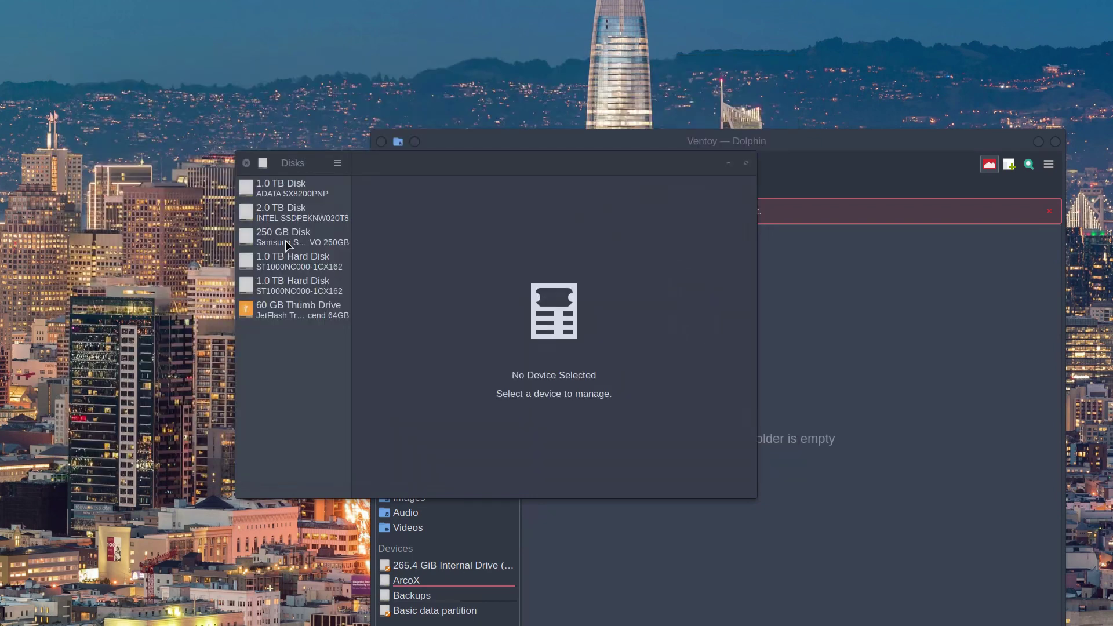
Launch the Ventoy2Disk GUI by searching for ventoy and authenticate with the account password
left_click(259, 365)
key("alt+space")
type("vent")
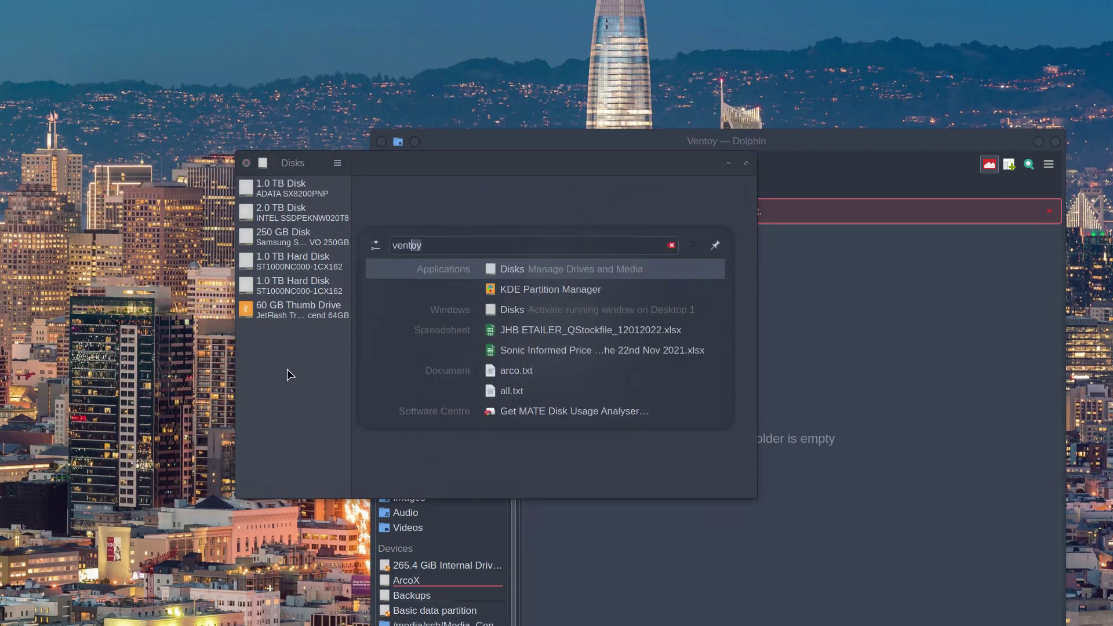
type("oy")
key("Return")
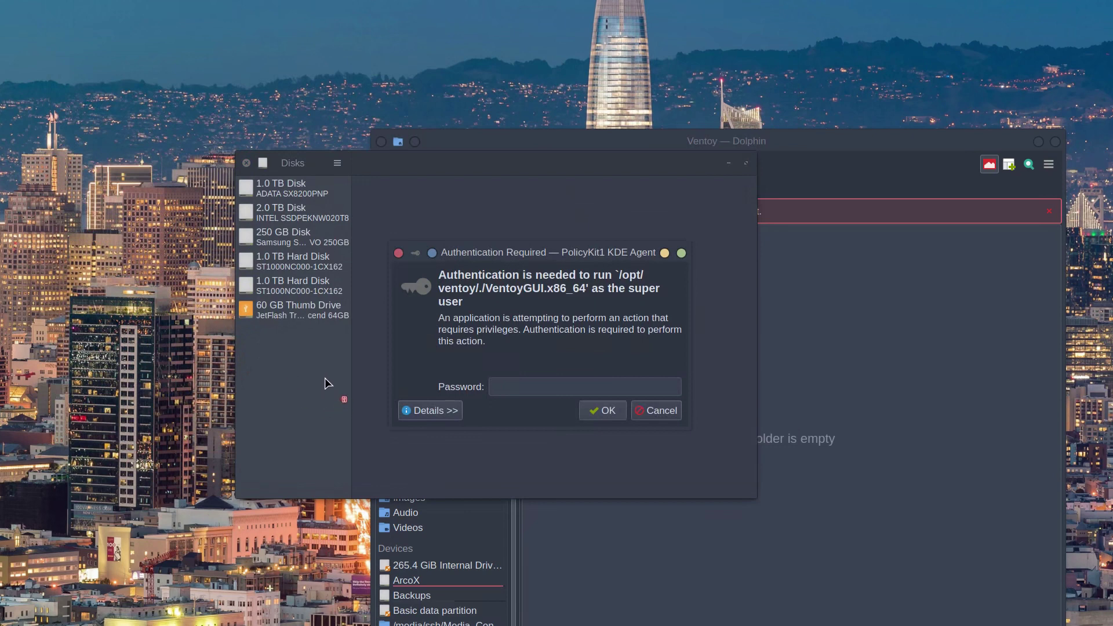
type("••••")
key("Return")
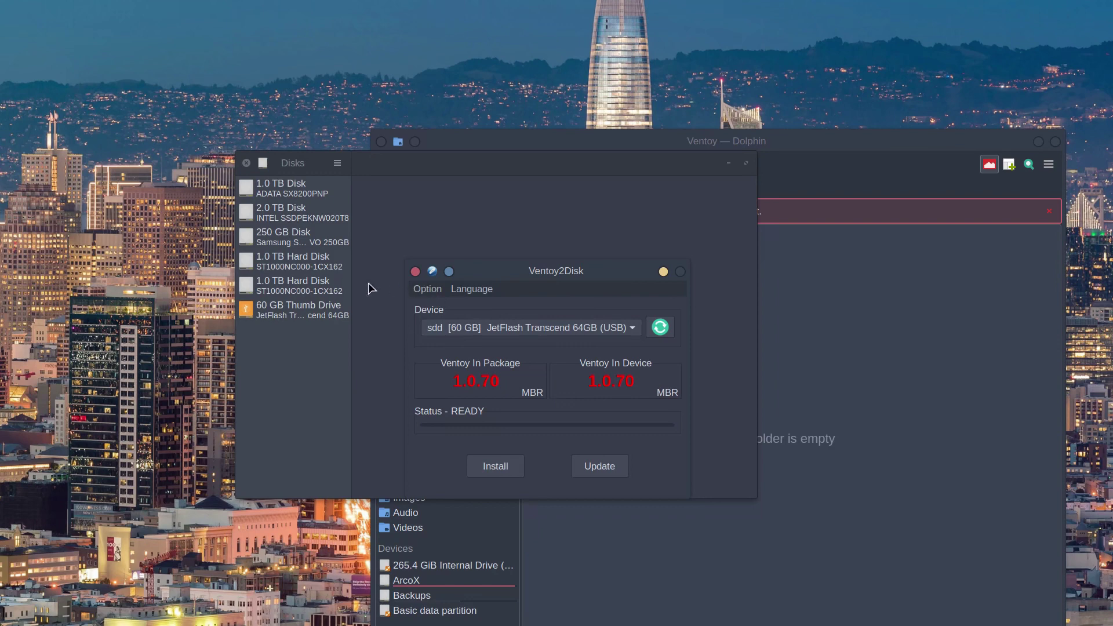
Identify the empty 1.0 TB hard disk in Disks, make Ventoy2Disk show all devices and choose sdb [1024 GB] as the target
left_click(284, 267)
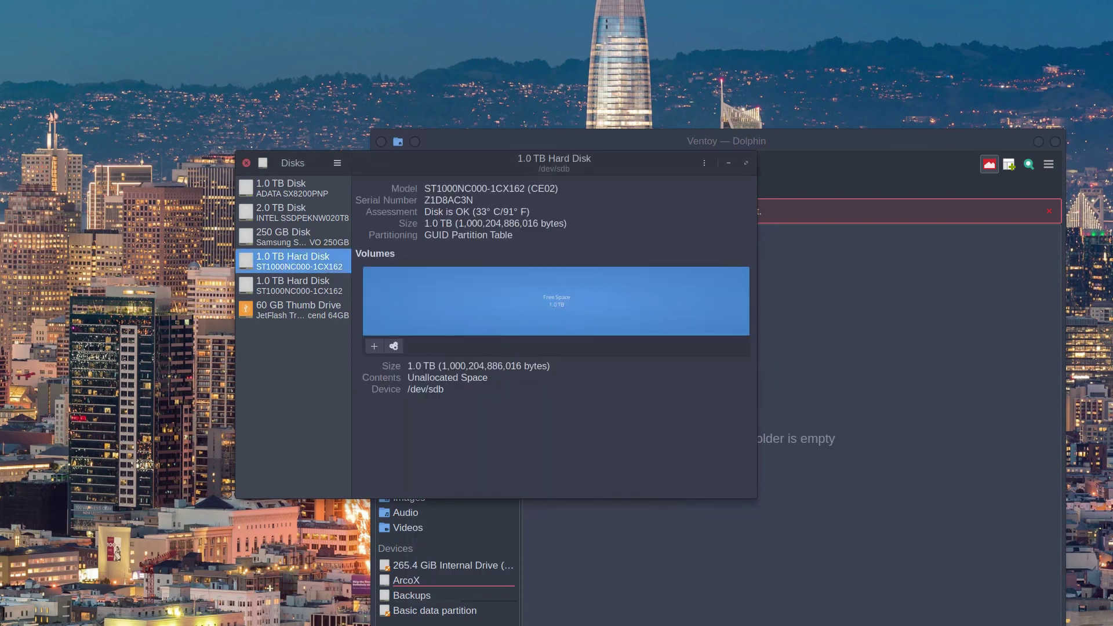
key("alt+Tab")
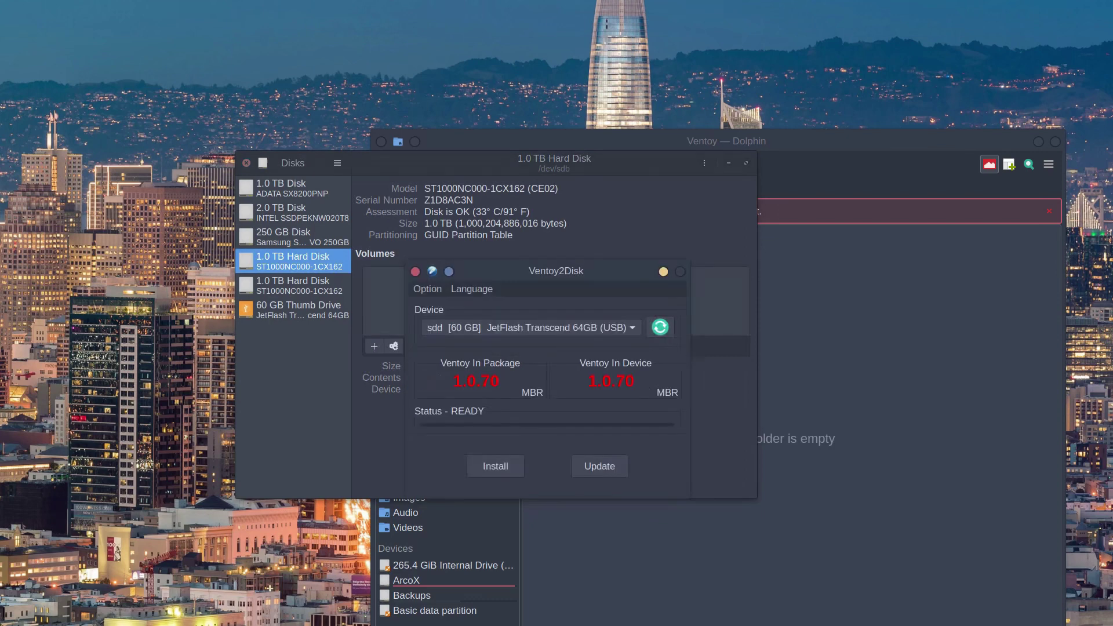
left_click(423, 288)
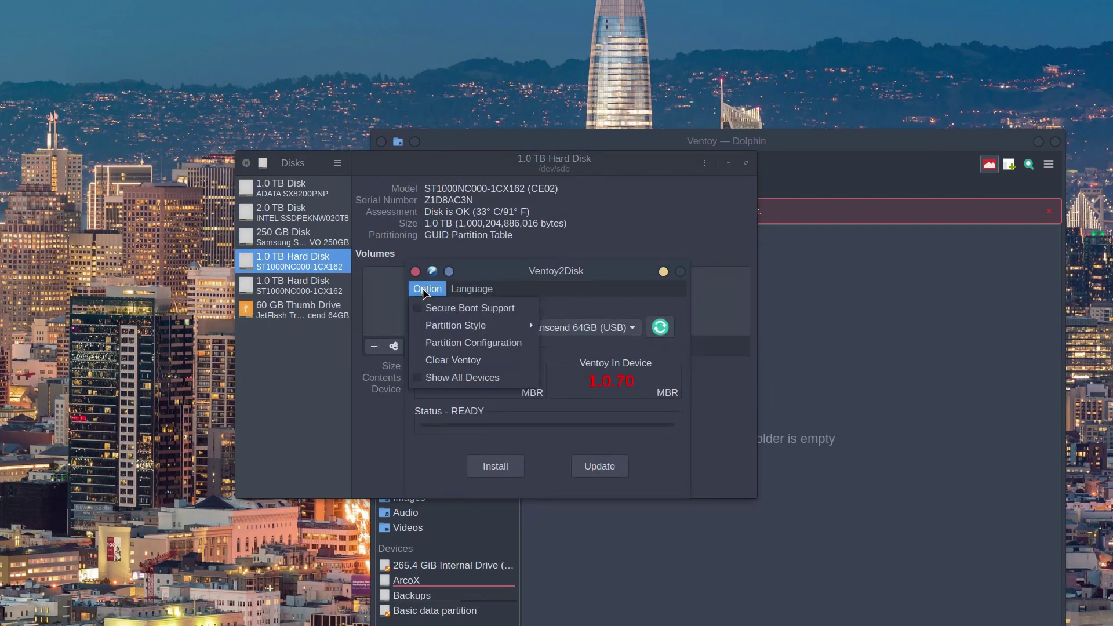
left_click(438, 378)
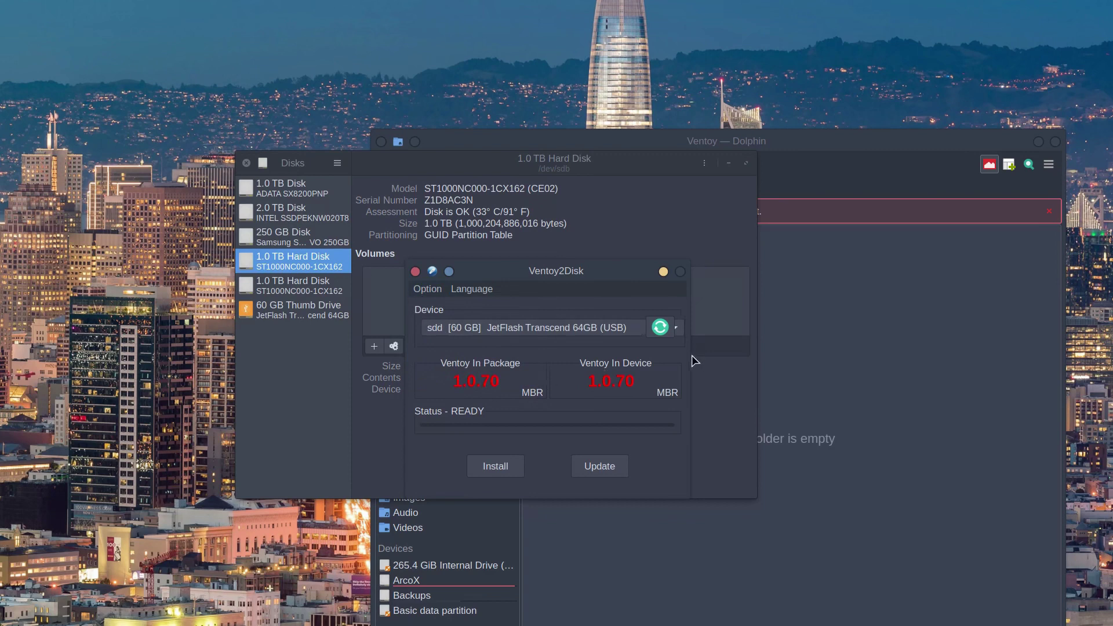
left_click(585, 329)
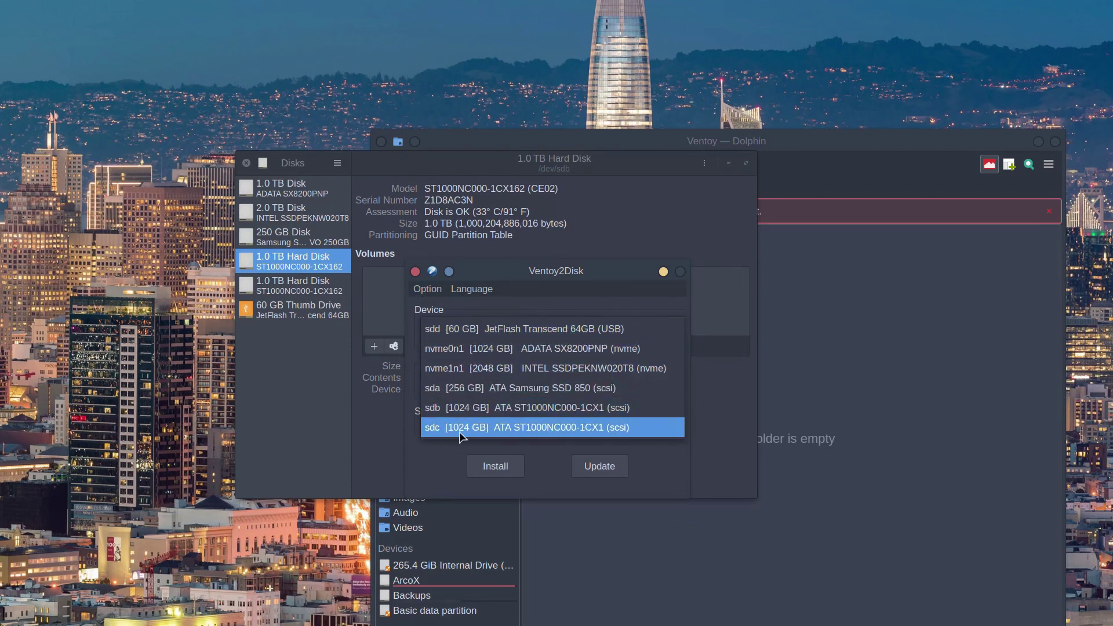
left_click(502, 408)
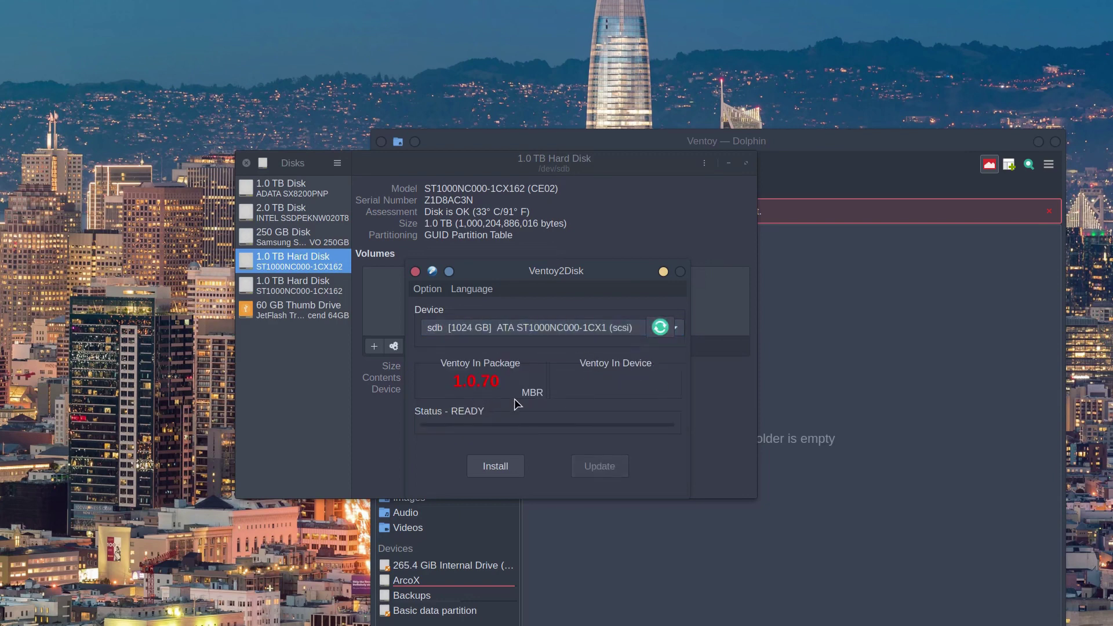
Install Ventoy on the sdb drive, accept the format warnings and view the disk's partitions in Disks
left_click(502, 468)
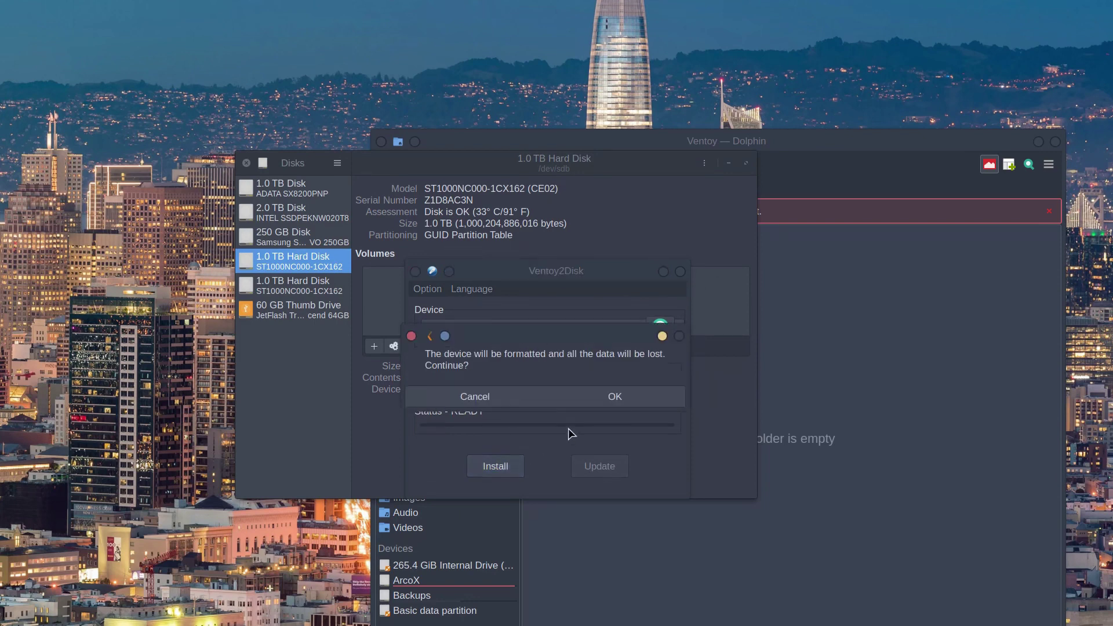
left_click(592, 406)
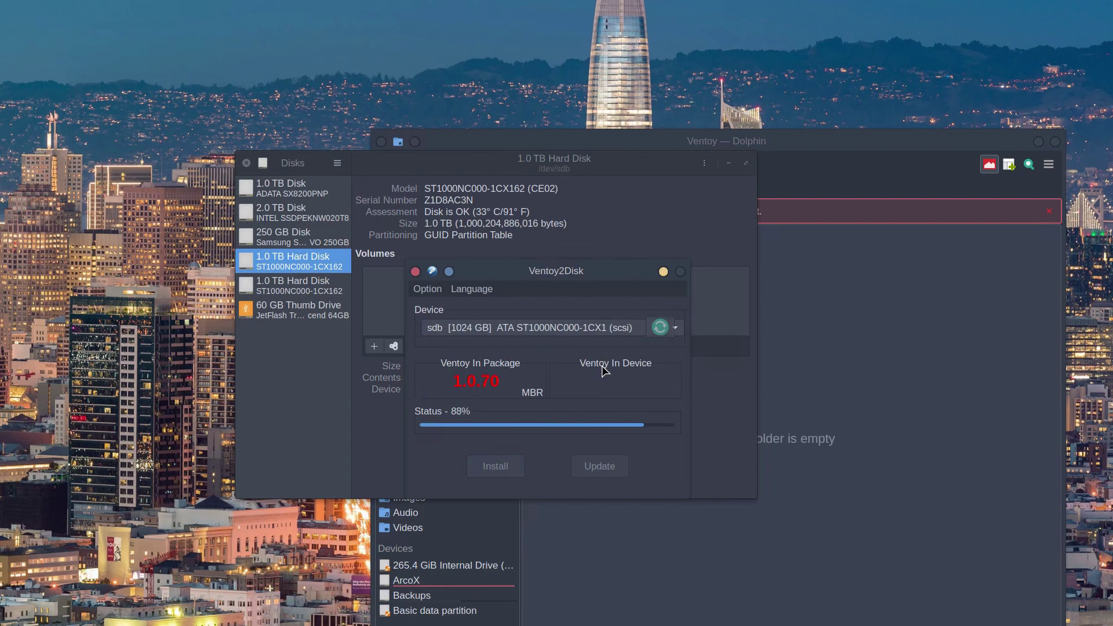
left_click(550, 400)
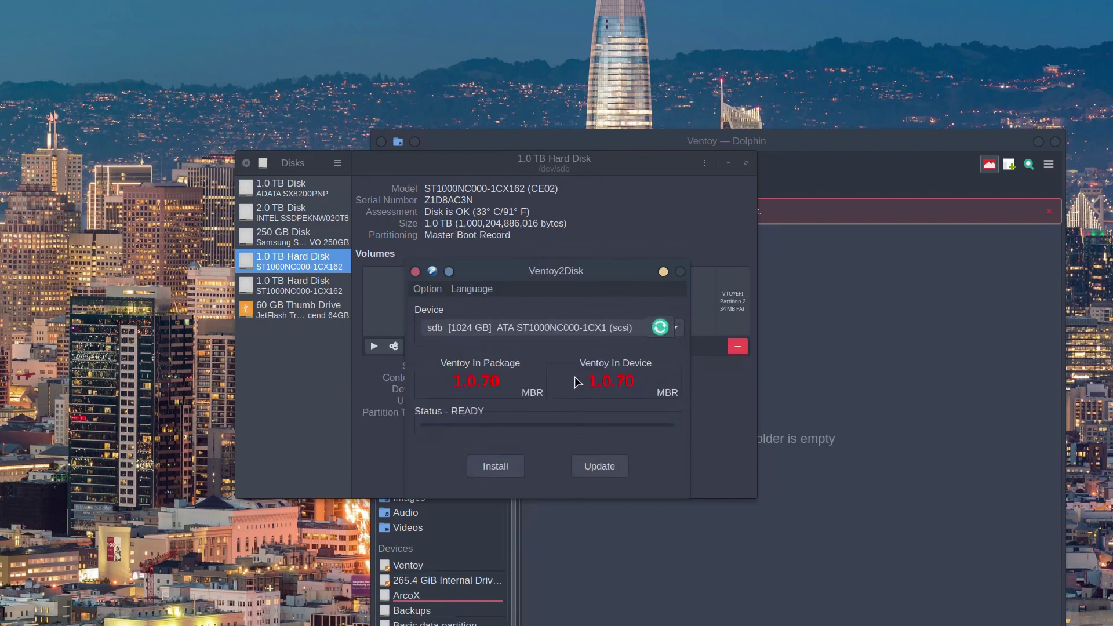
left_click(261, 385)
left_click(288, 284)
left_click(289, 264)
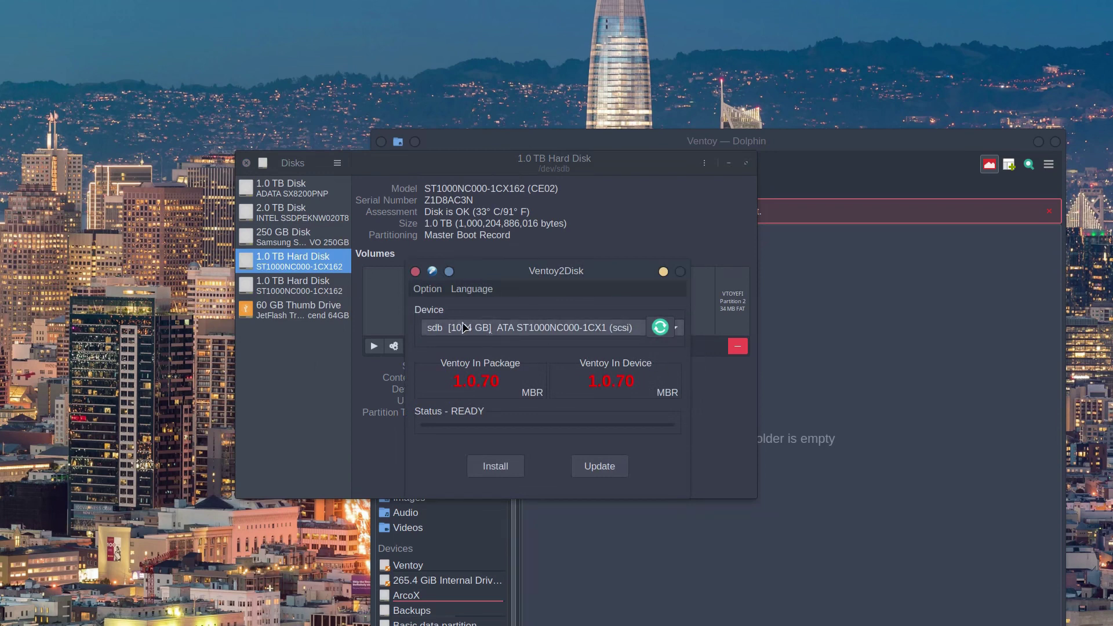
left_click(306, 258)
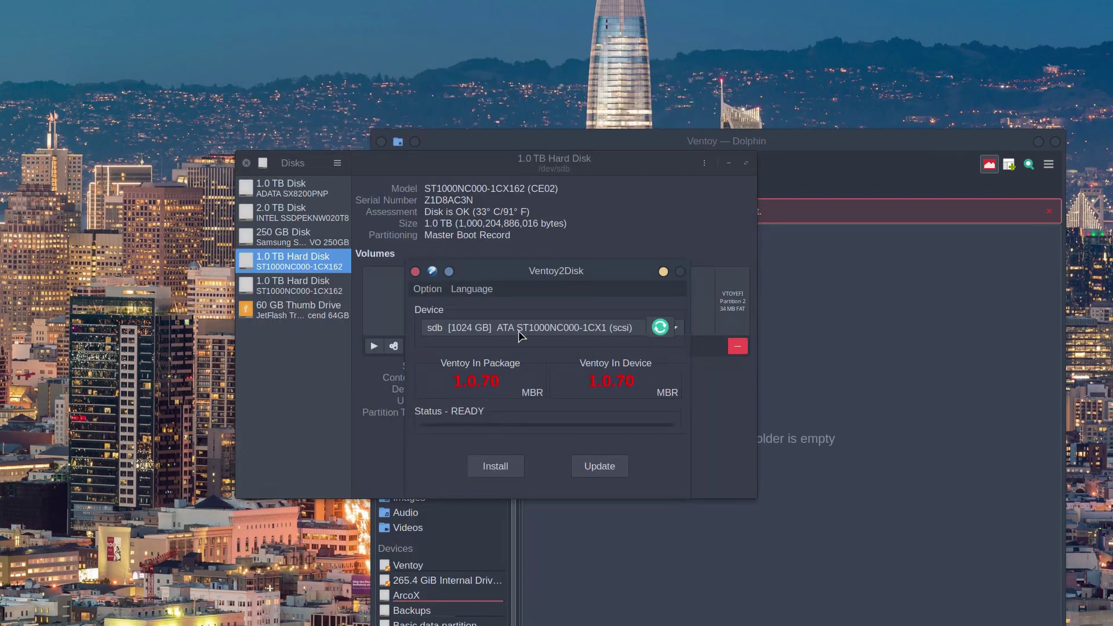
Configure Ventoy's partitioning to preserve 880 GB of space at the end of the disk
left_click(427, 289)
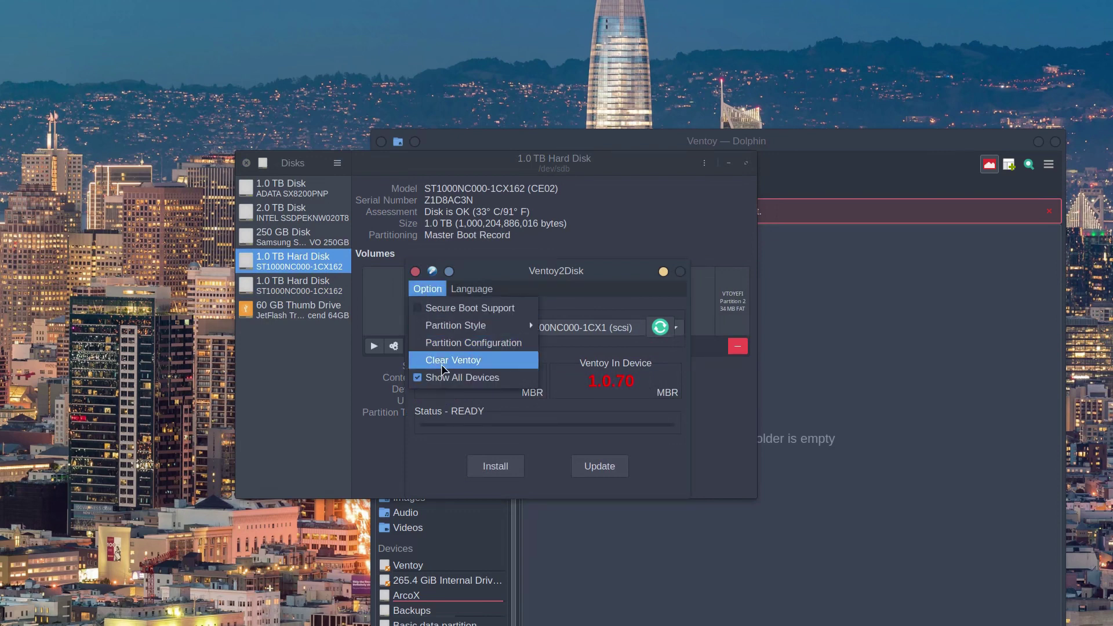
left_click(459, 344)
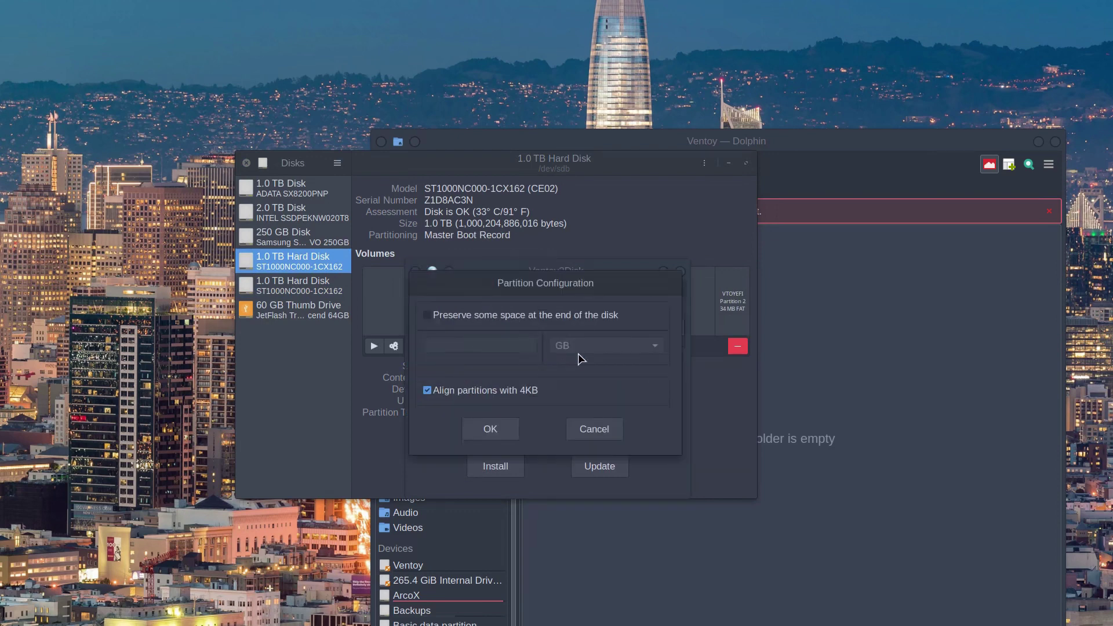
left_click(481, 316)
left_click(476, 347)
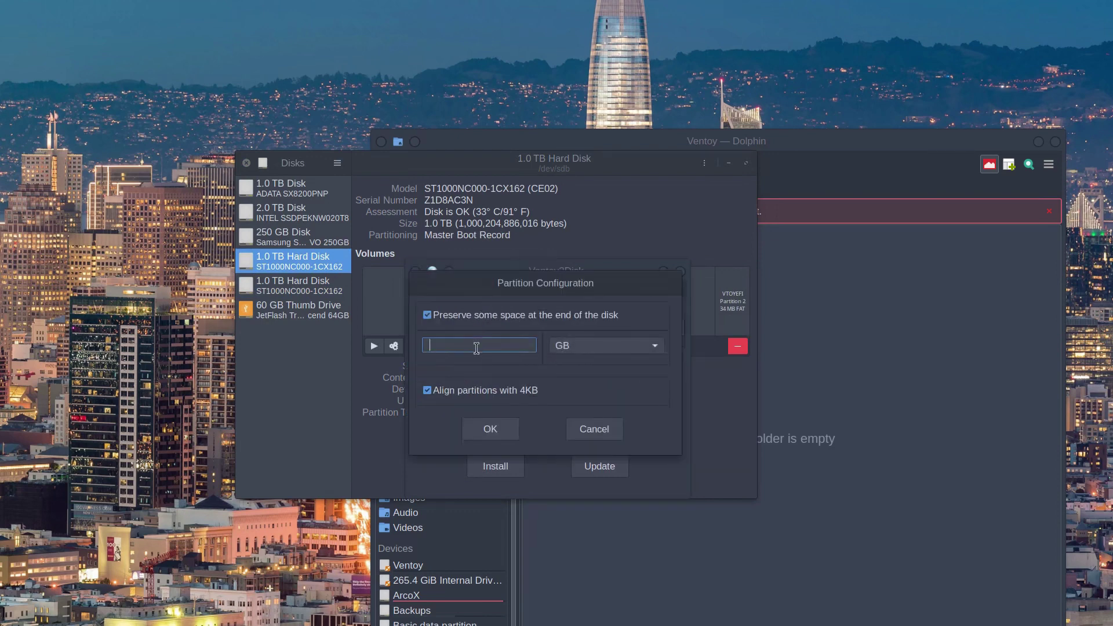
type("880")
left_click(490, 432)
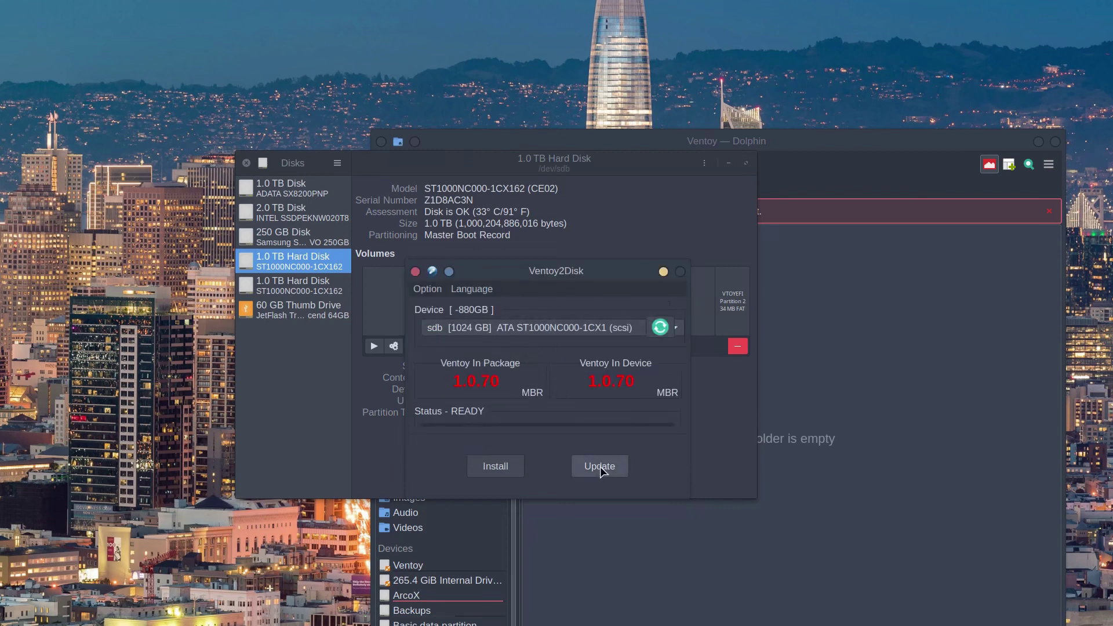
Reinstall Ventoy on sdb with the preserved space, accepting both format warnings and dismissing the completion notice
left_click(483, 469)
left_click(611, 397)
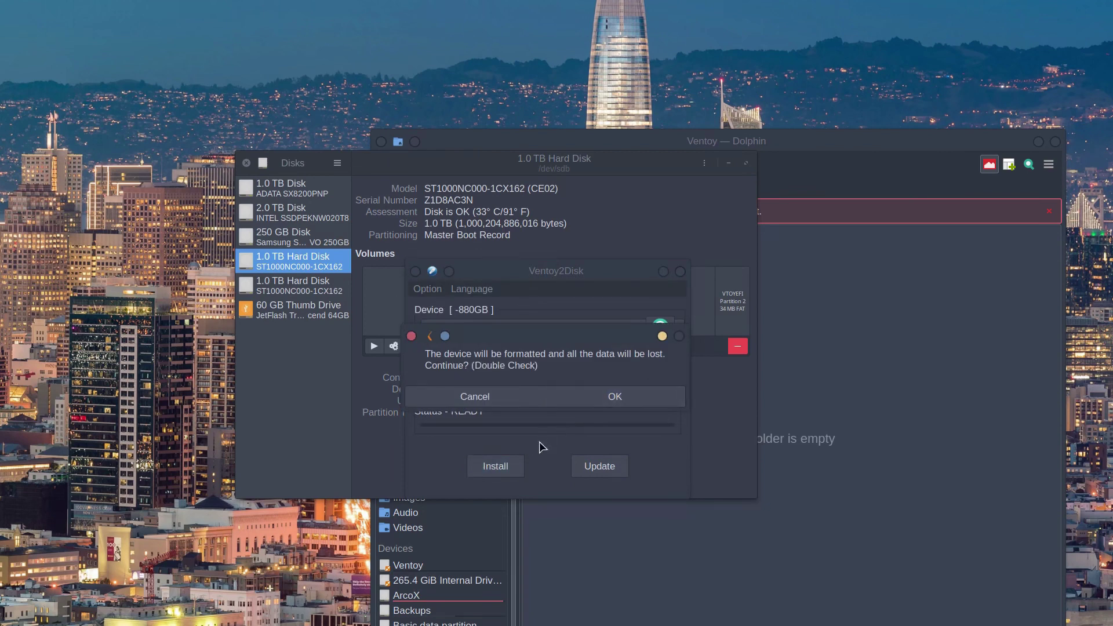
left_click(610, 398)
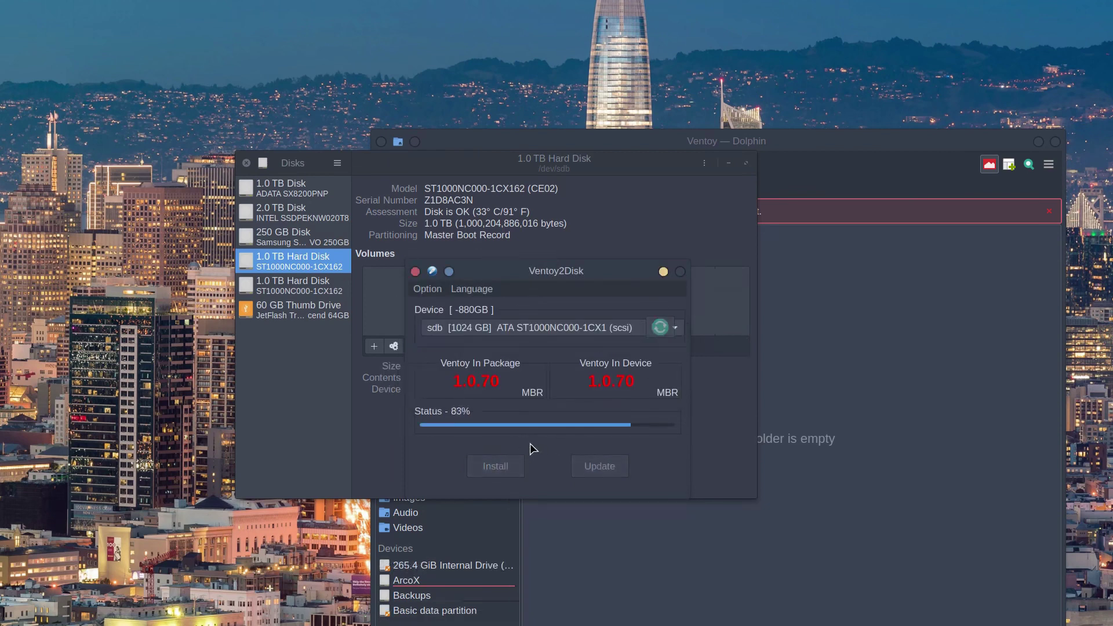
left_click(540, 404)
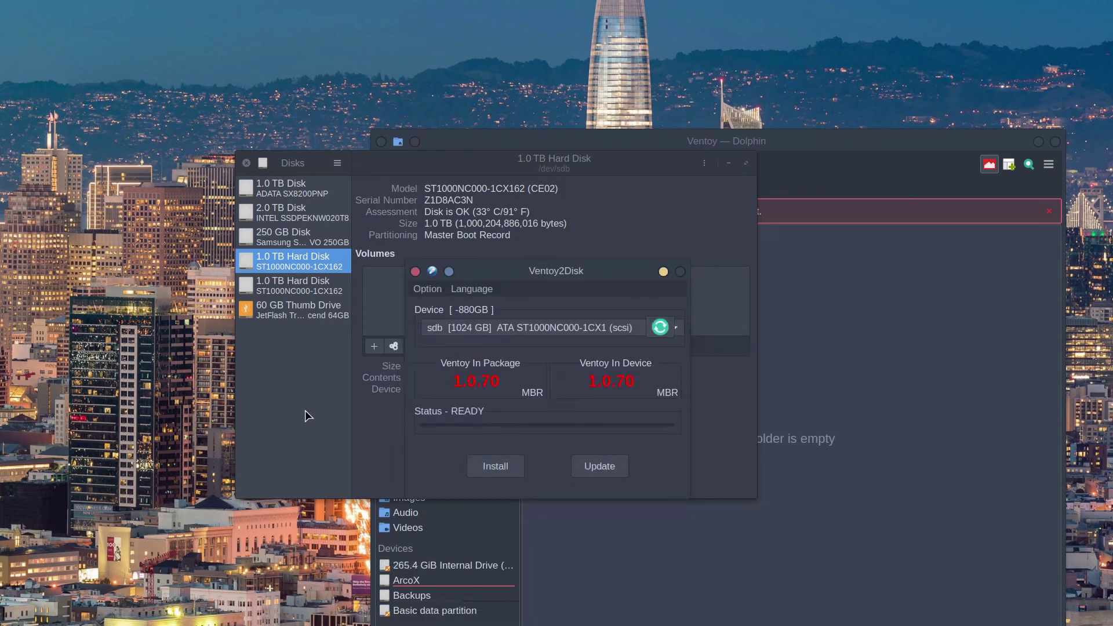
Switch to Disks, check the volumes of the two 1.0 TB hard disks and close Disks
left_click(305, 406)
left_click(306, 289)
left_click(305, 268)
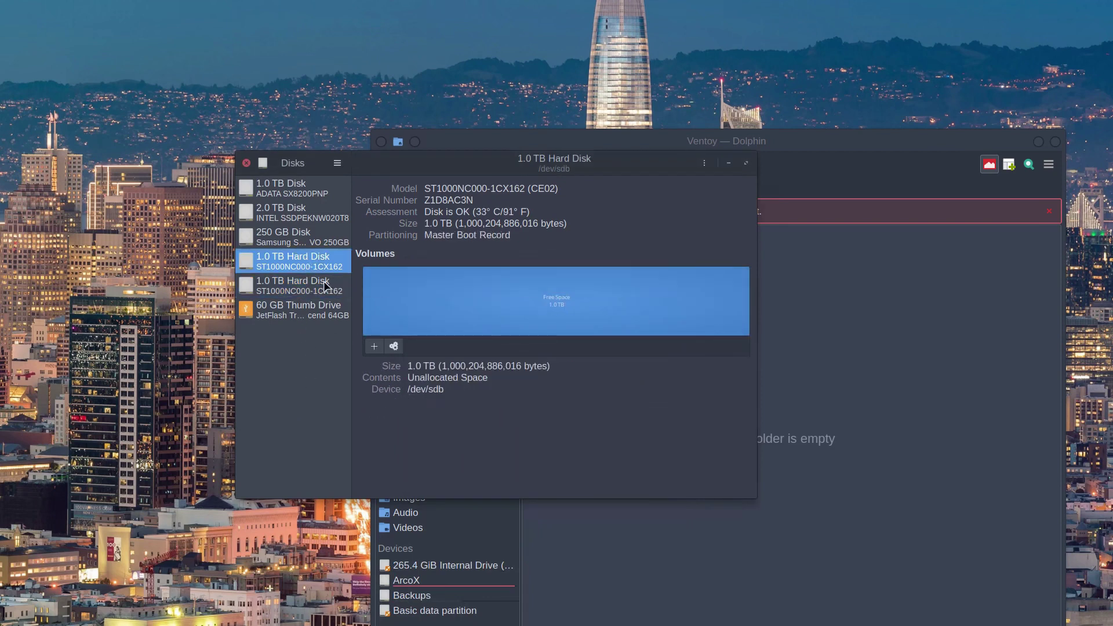
left_click(308, 289)
left_click(301, 265)
left_click(246, 163)
Launch KDE Partition Manager by searching for partk and authenticate with the administrator password
key("alt+space")
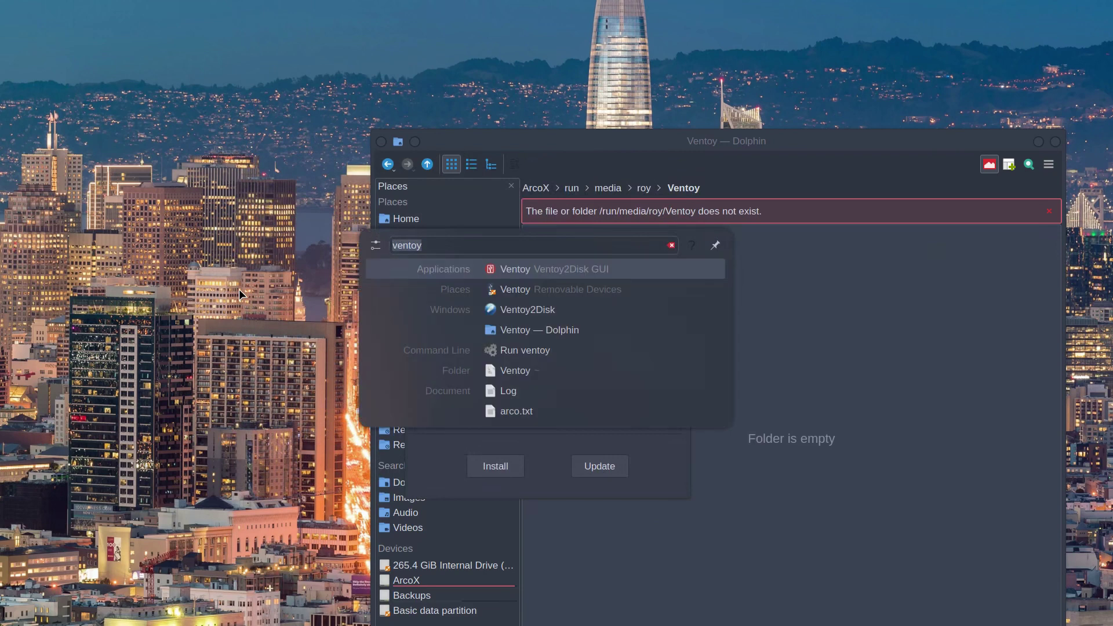
type("partk")
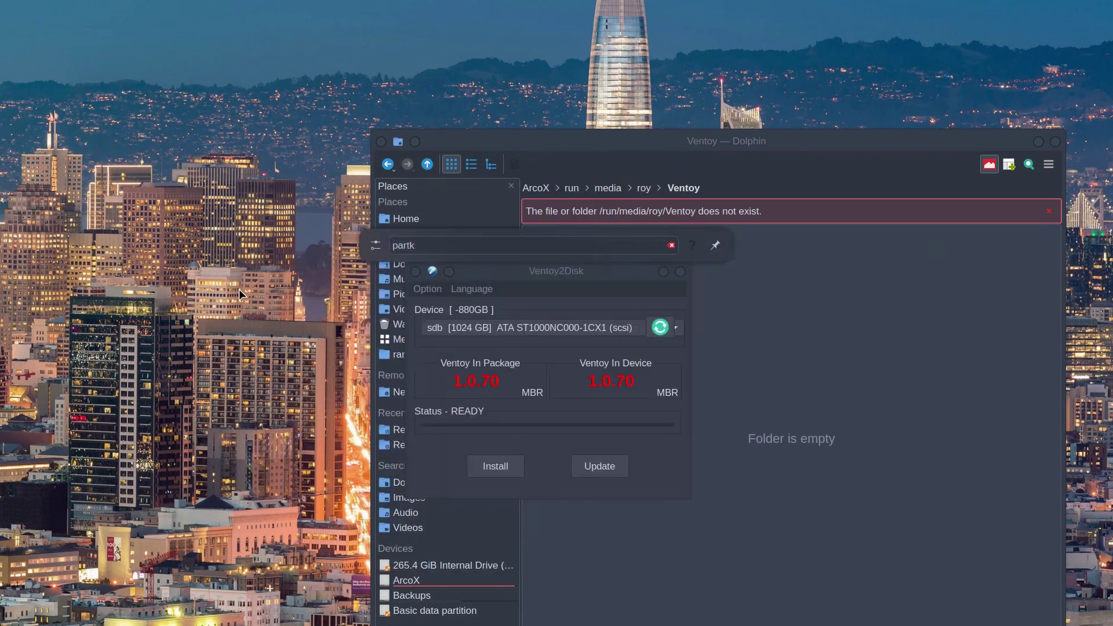
key("Return")
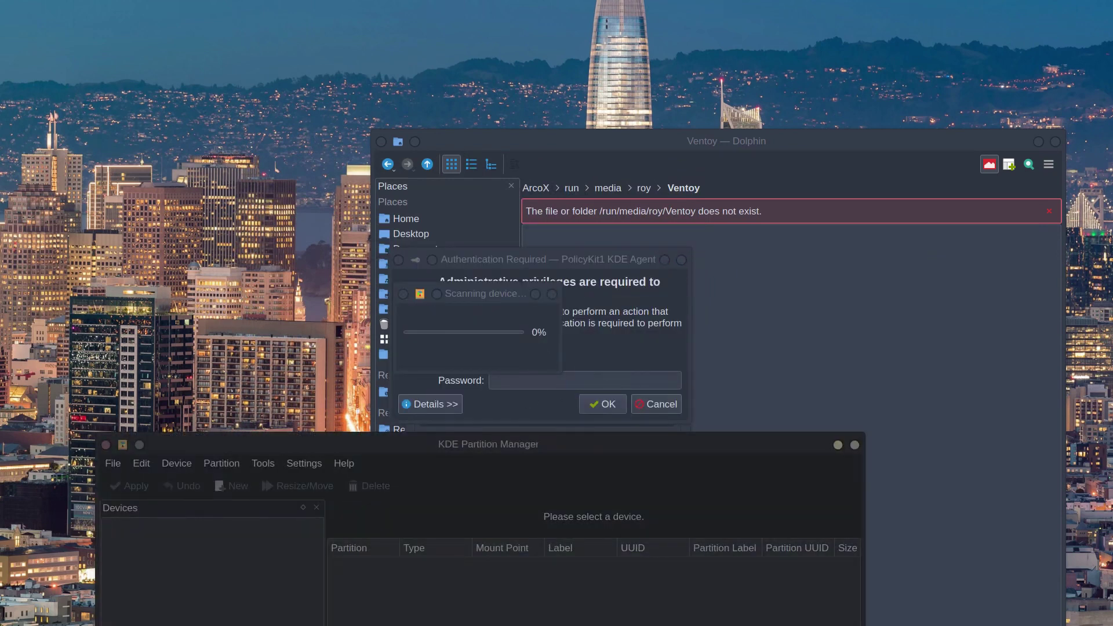
type("••••")
key("Return")
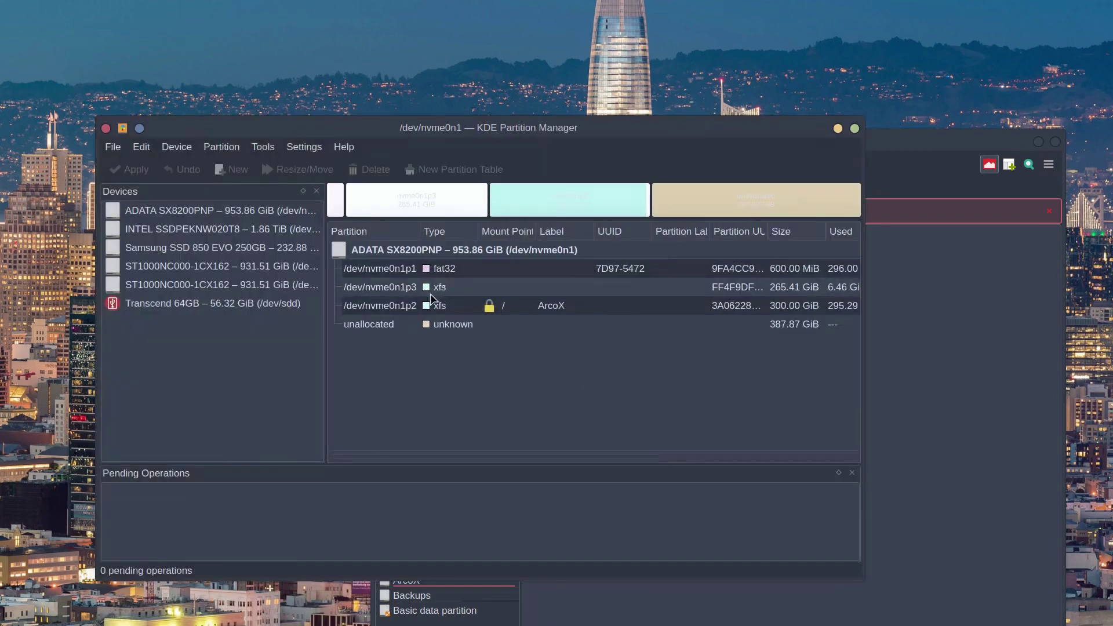
Inspect the two partitions and unallocated space on /dev/sdb, then close KDE Partition Manager and Ventoy2Disk
left_click(167, 262)
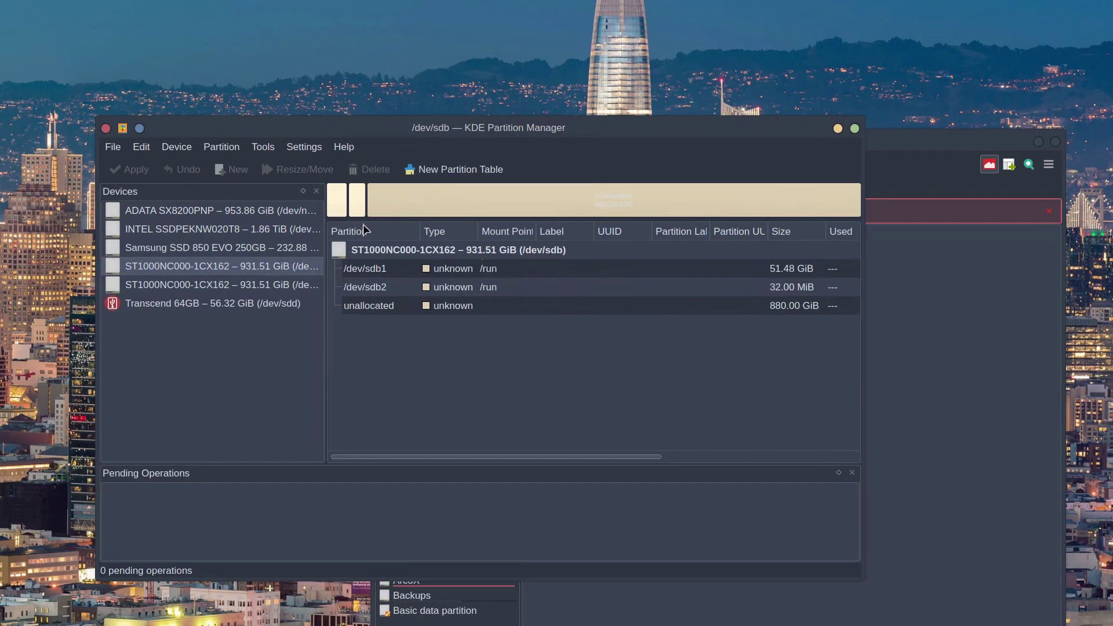
left_click(382, 270)
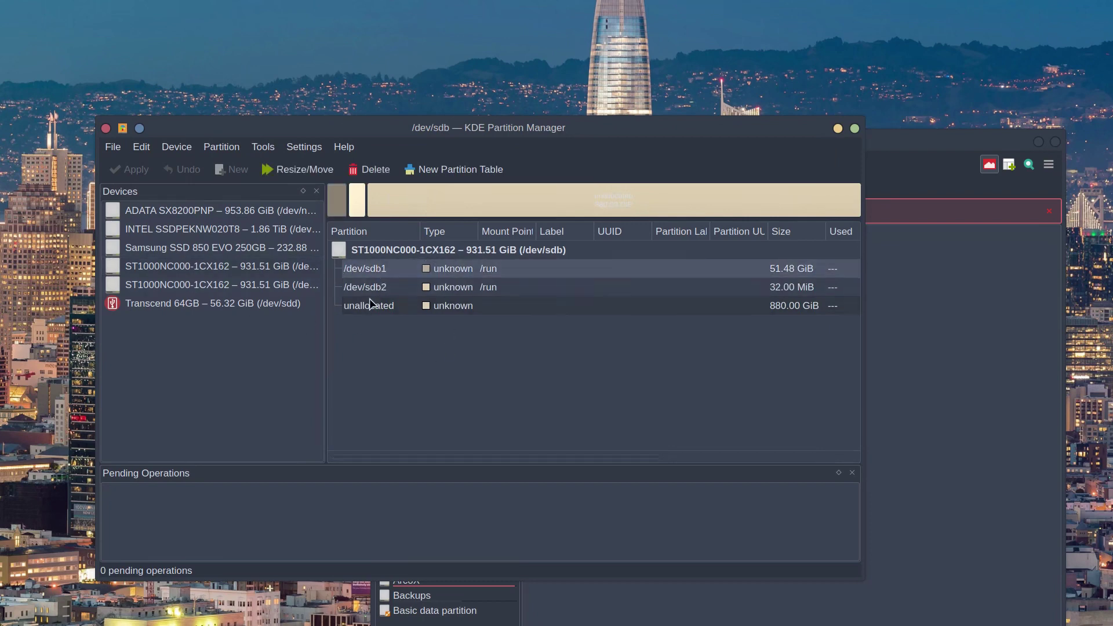
left_click(361, 288)
left_click(364, 306)
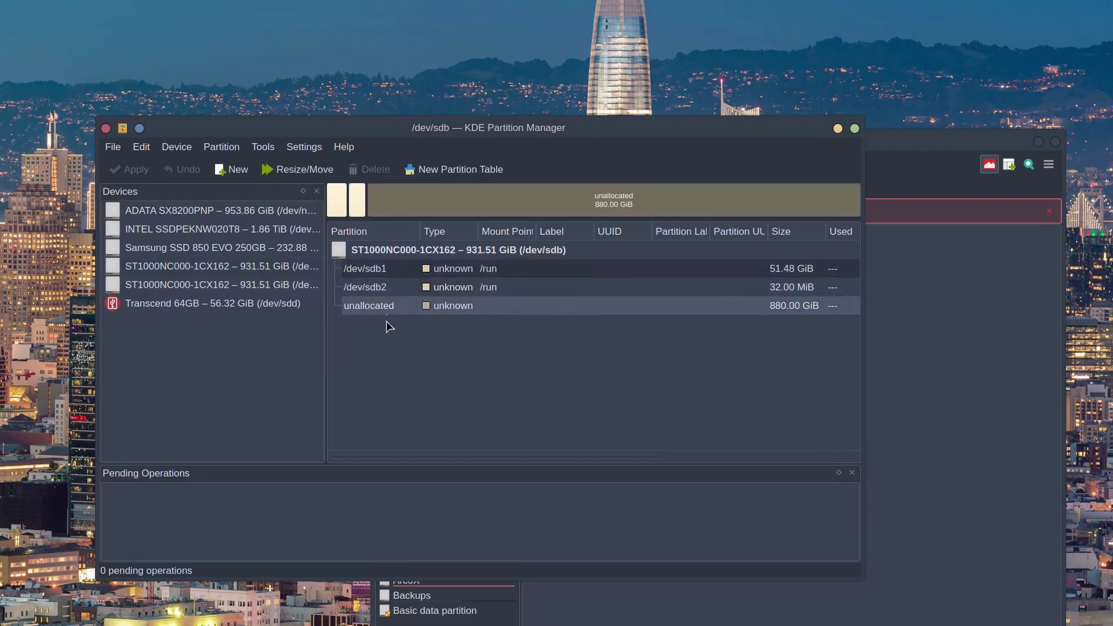
left_click(106, 128)
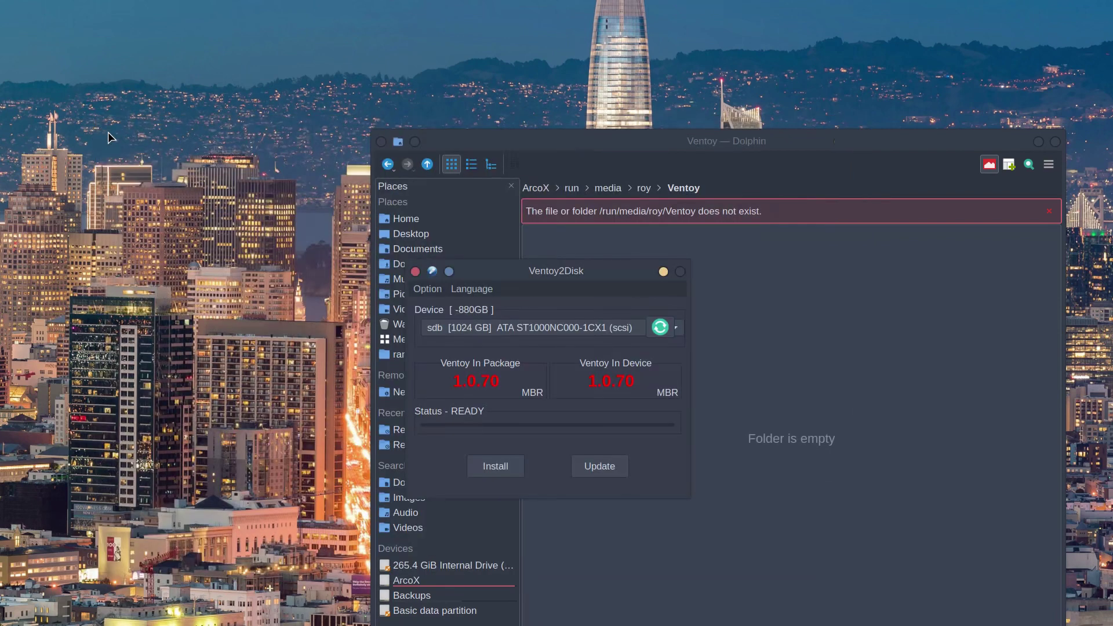
key("ctrl+q")
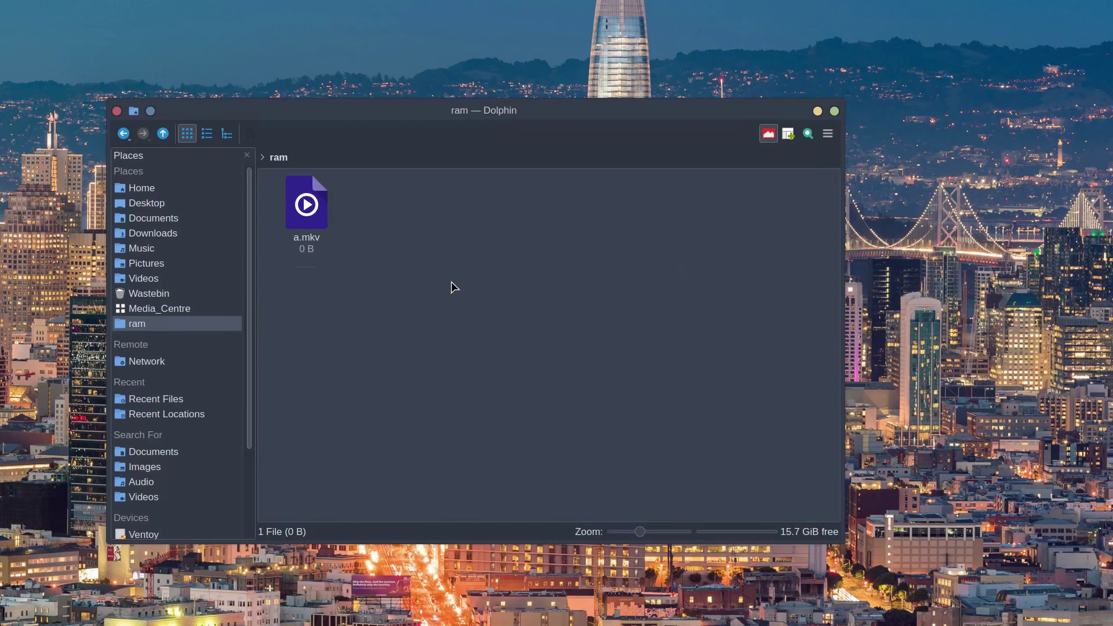
Launch Disks and check the Ventoy and VTOYEFI partitions of the 1.0 TB hard disk /dev/sdb
key("alt+space")
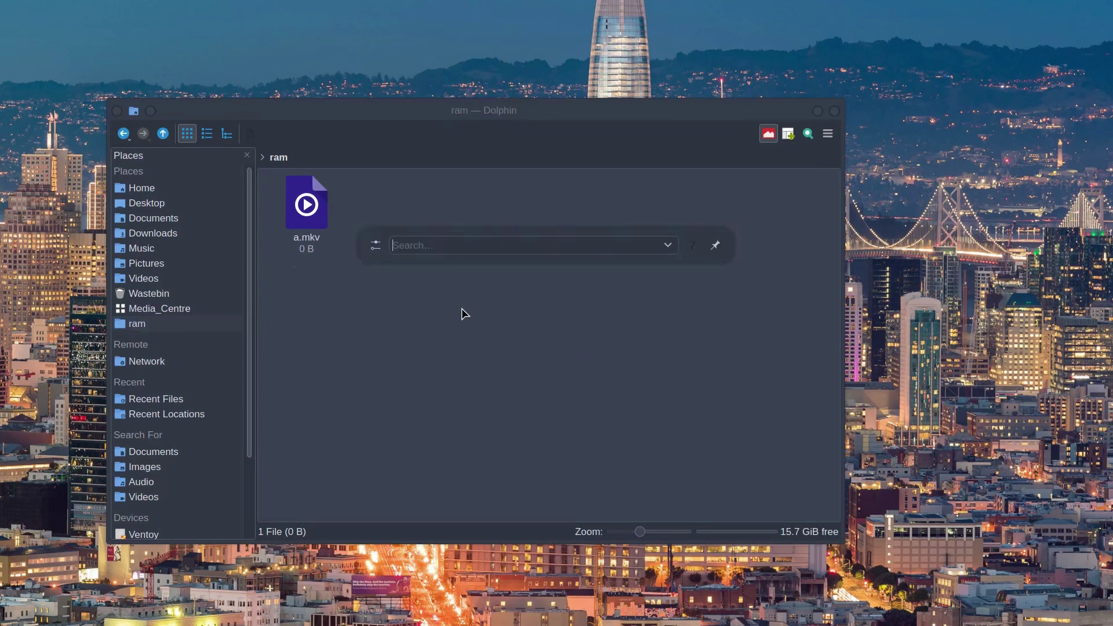
type("disks")
key("Return")
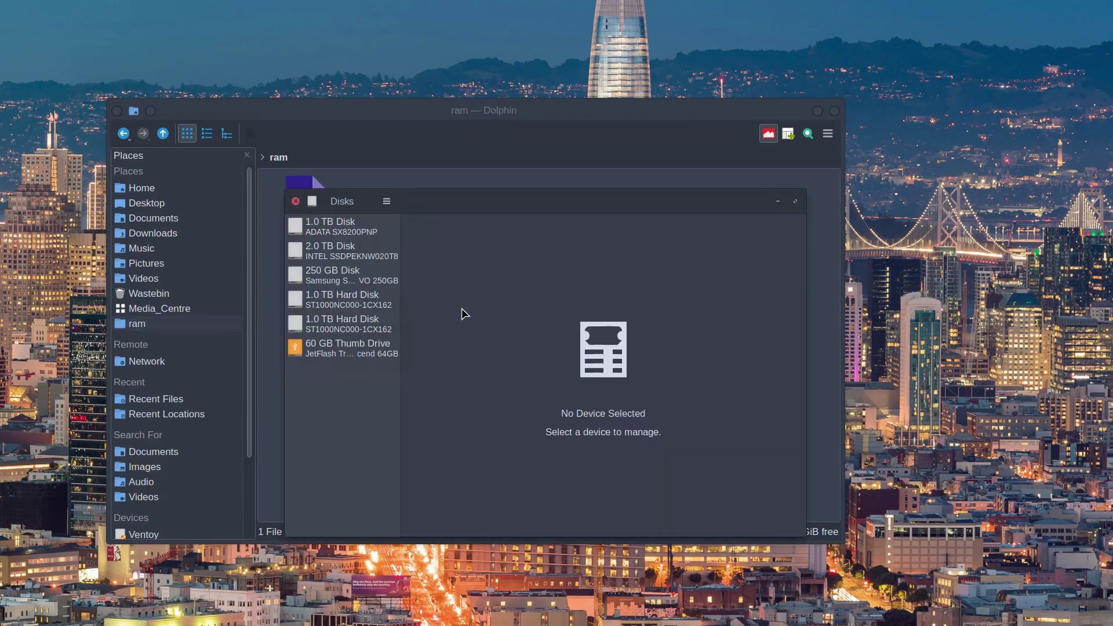
left_click(344, 299)
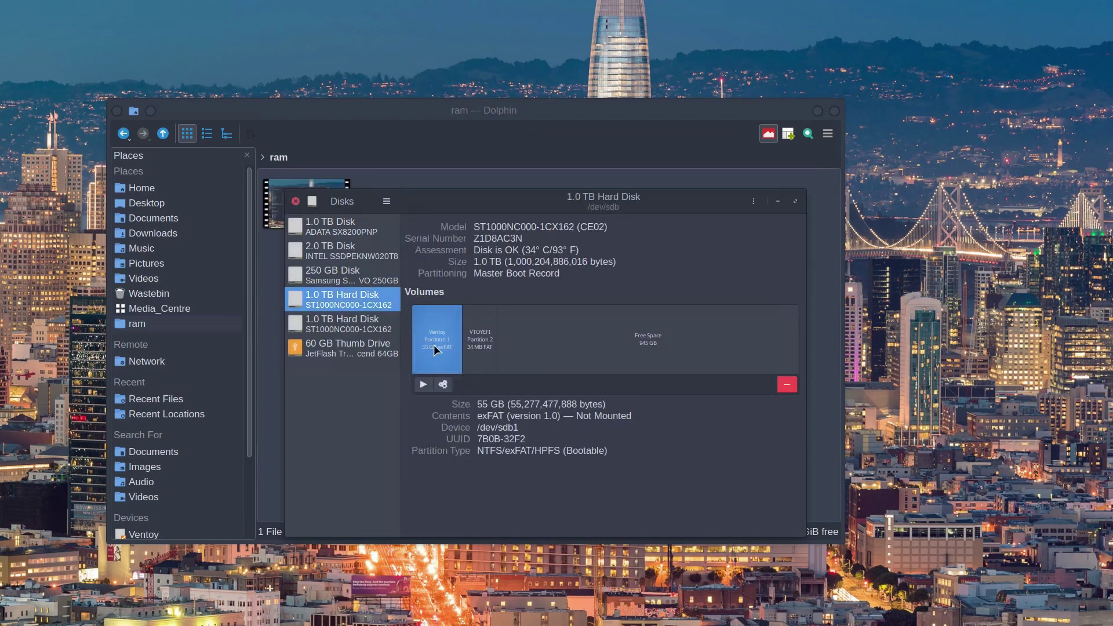
left_click(486, 347)
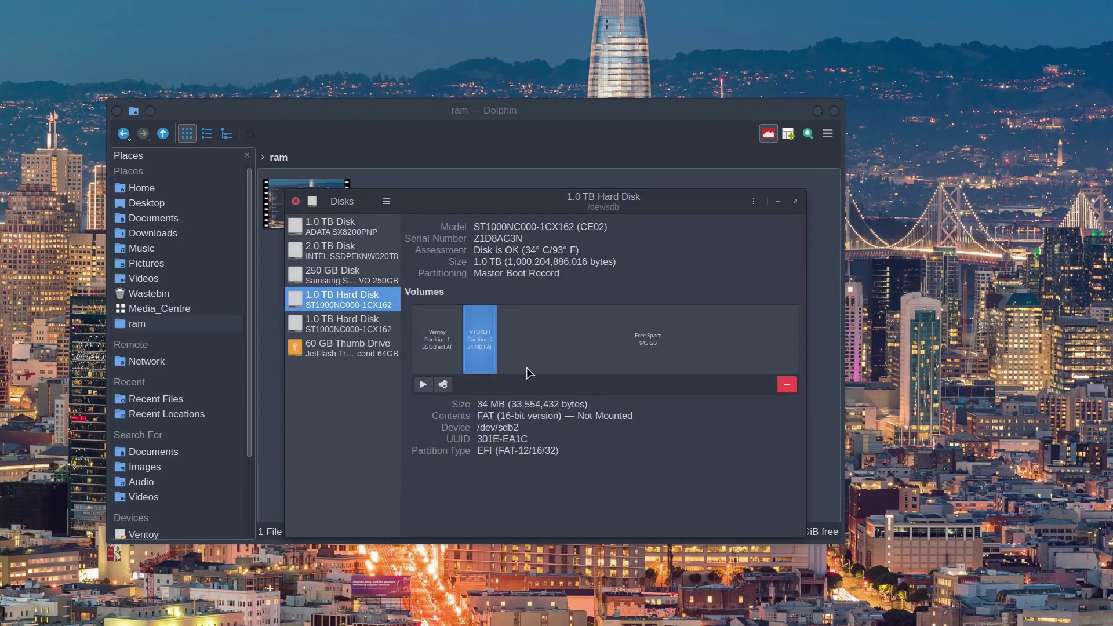
Create an XFS partition named X2 filling the free space on /dev/sdb, authenticating with the administrator password
left_click(608, 344)
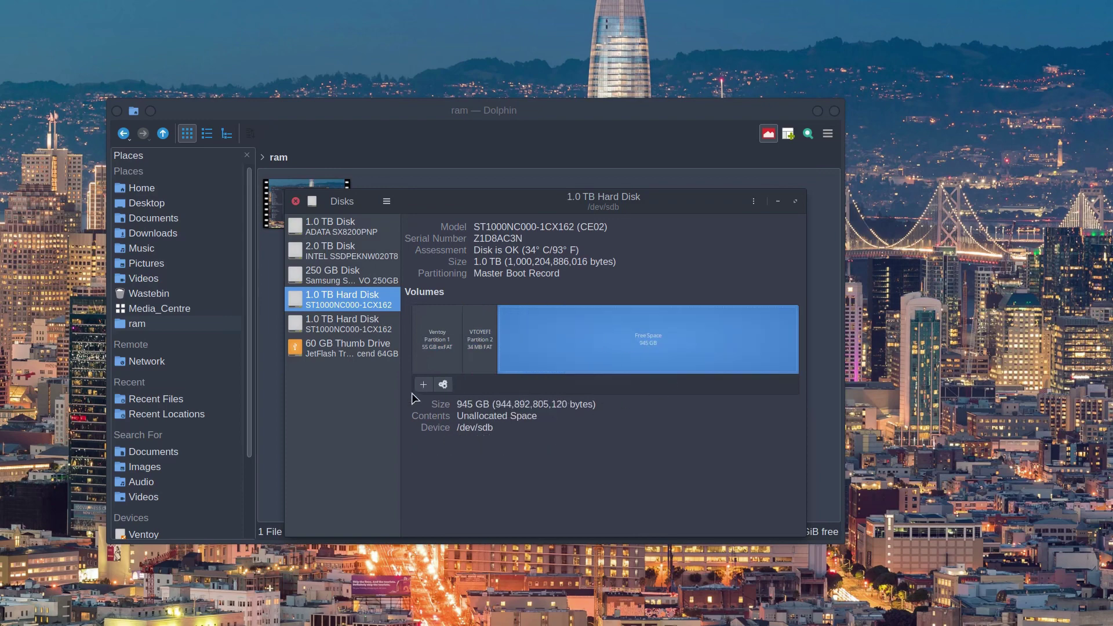
left_click(423, 385)
left_click(721, 251)
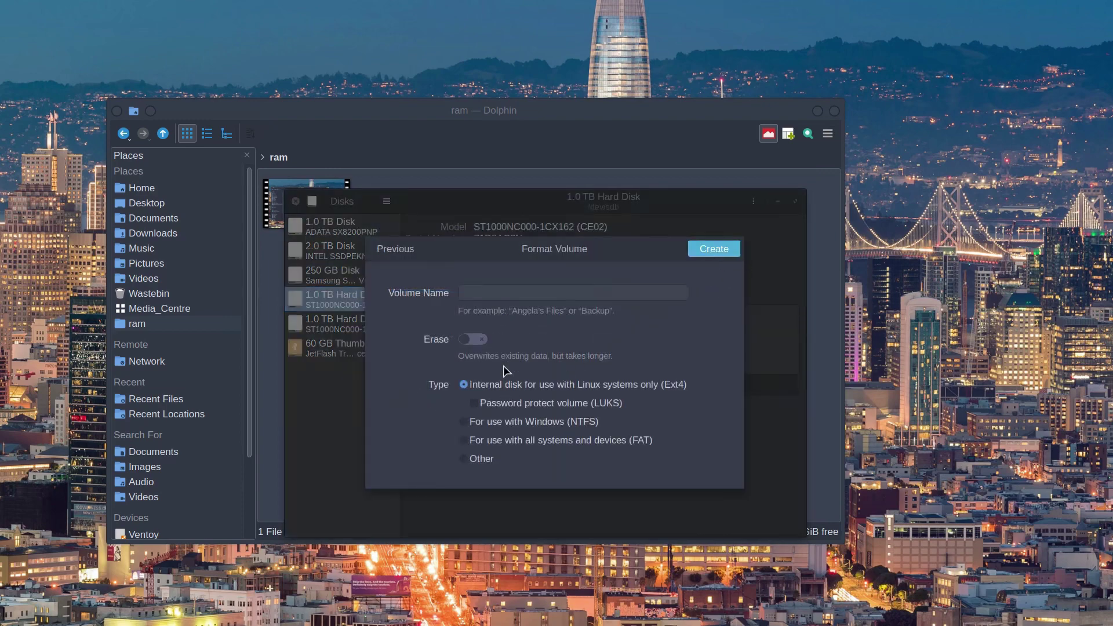
left_click(506, 298)
type("X2")
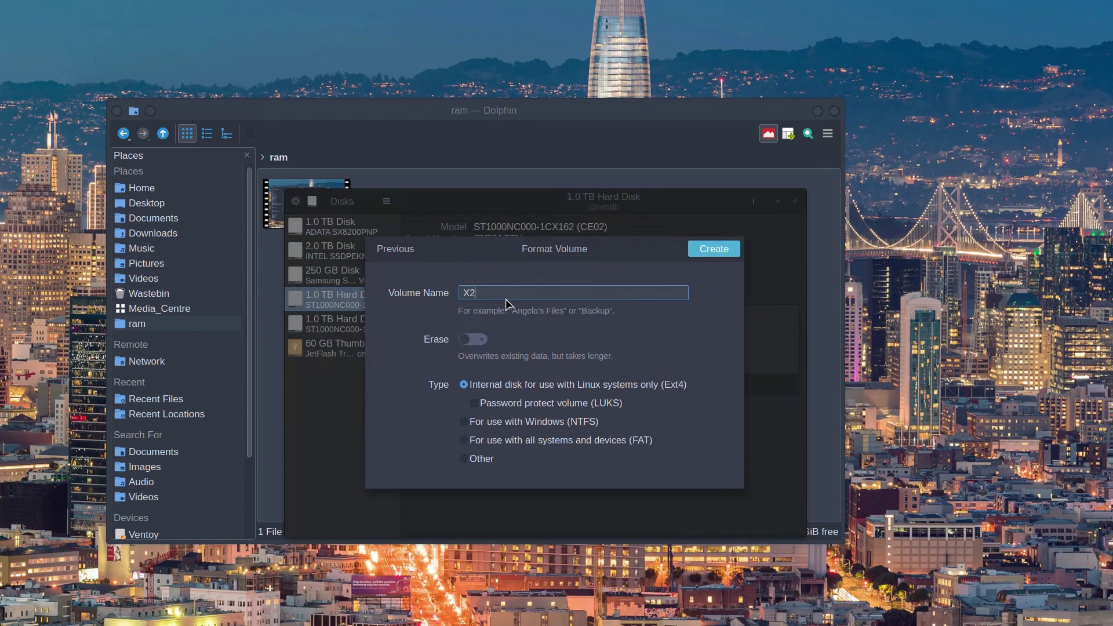
left_click(482, 460)
left_click(691, 249)
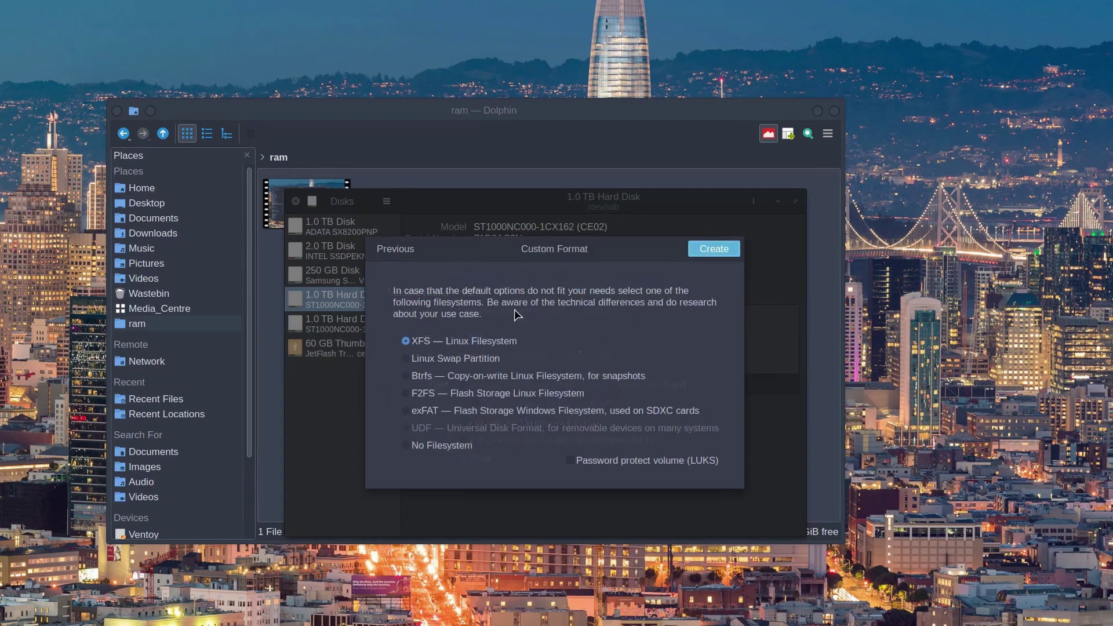
left_click(707, 255)
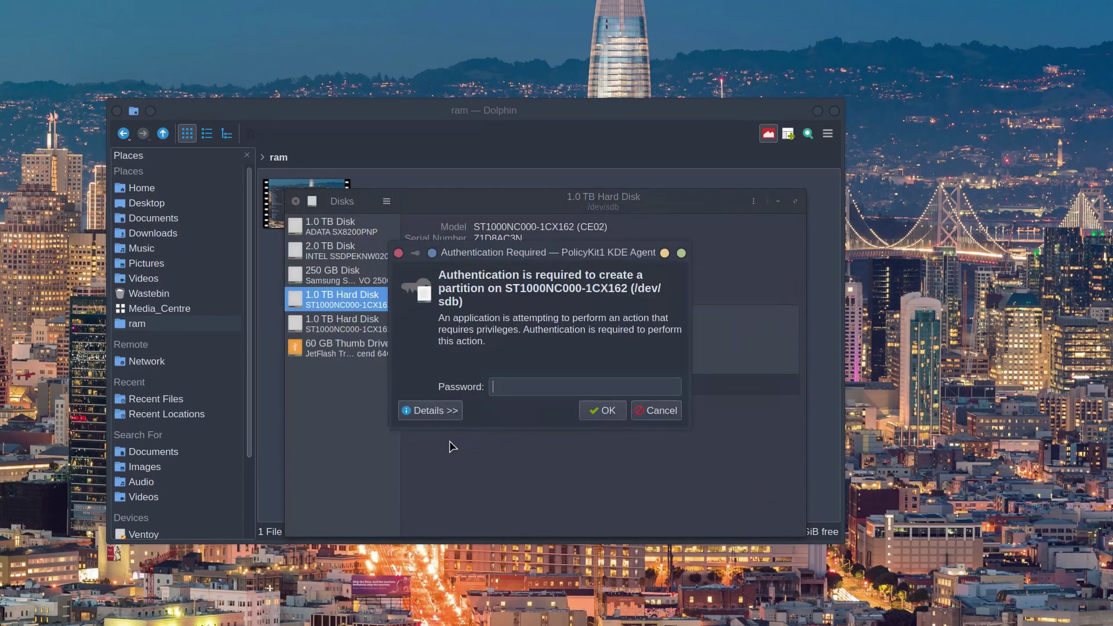
type("****")
left_click(592, 418)
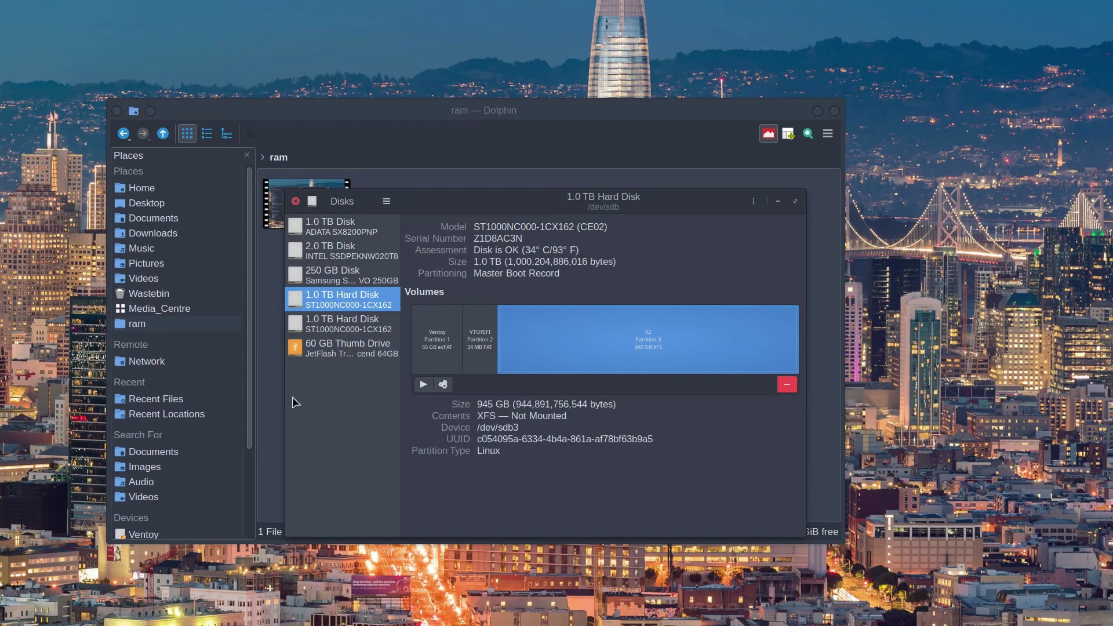
Switch to Dolphin and mount the X2 partition, authenticating with the administrator password
left_click(243, 335)
scroll(242, 335, "down", 3)
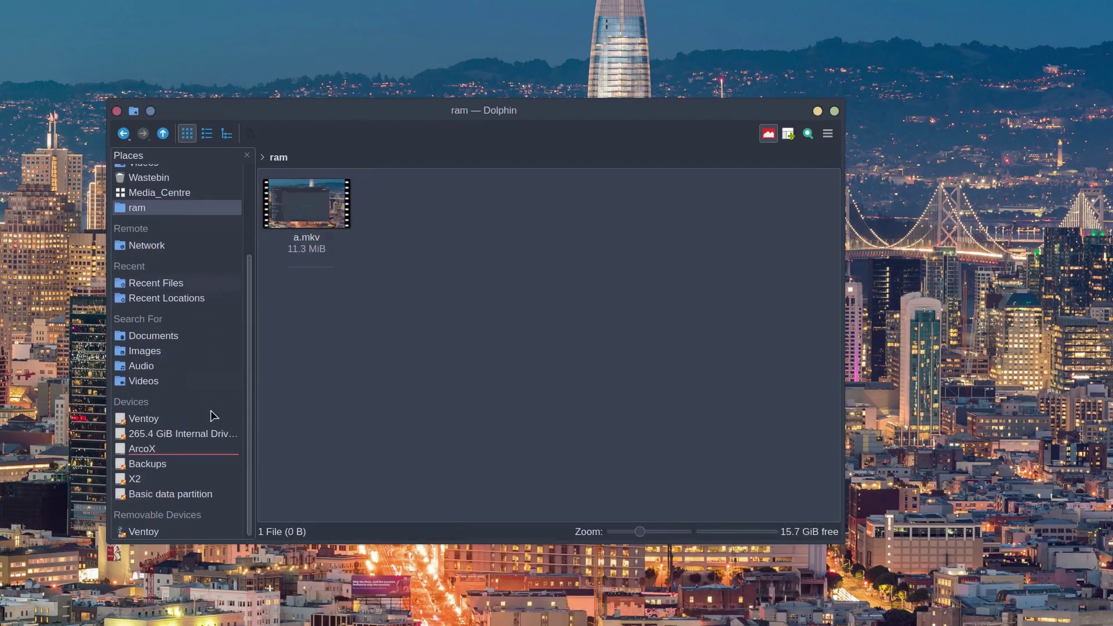
left_click(145, 481)
type("****")
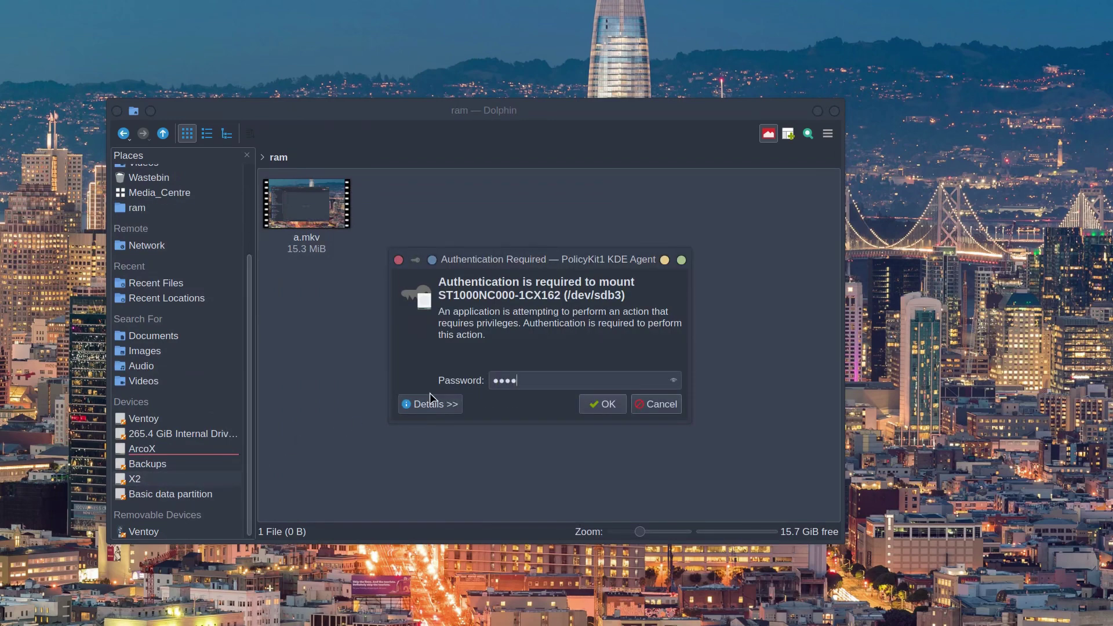
key("Return")
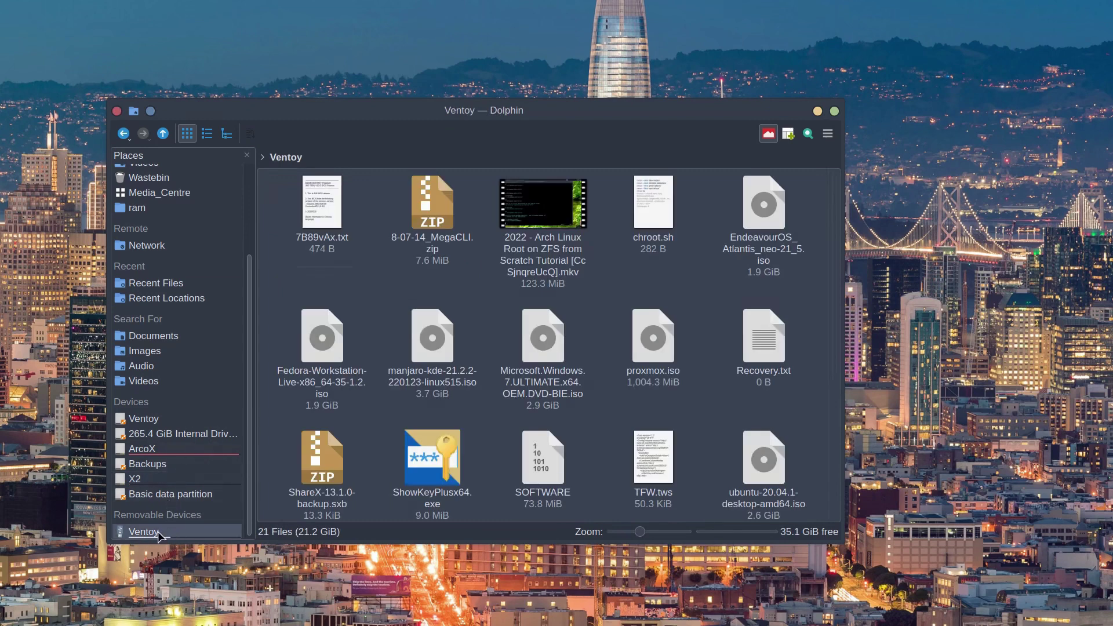
Show the internal Ventoy partition and the removable Ventoy drive side by side, with the removable drive's files in compact view
left_click(158, 422)
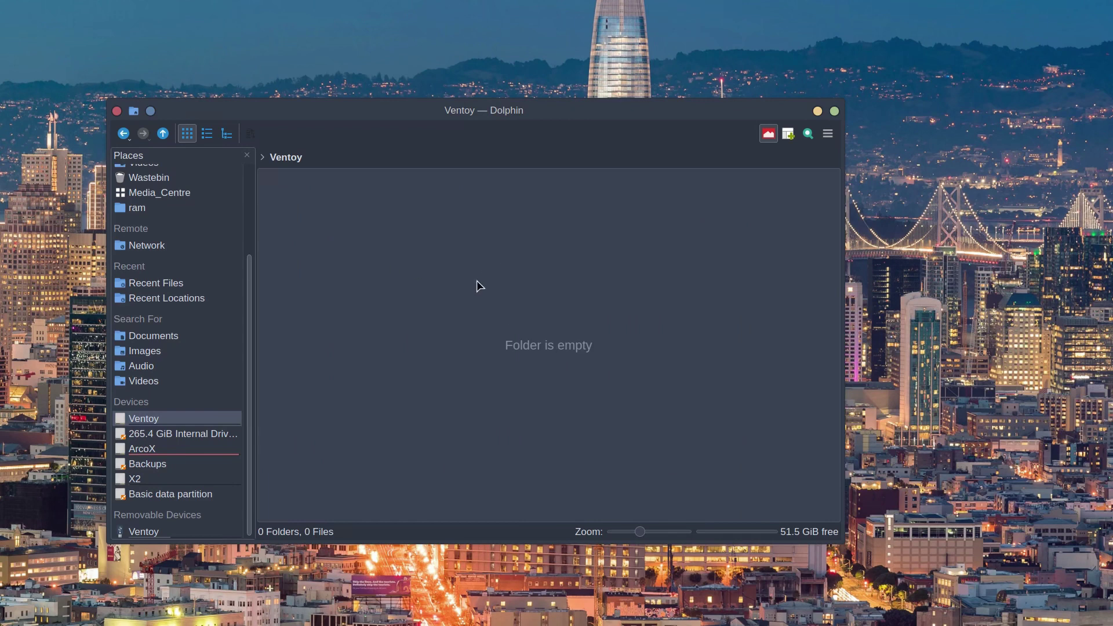
key("F3")
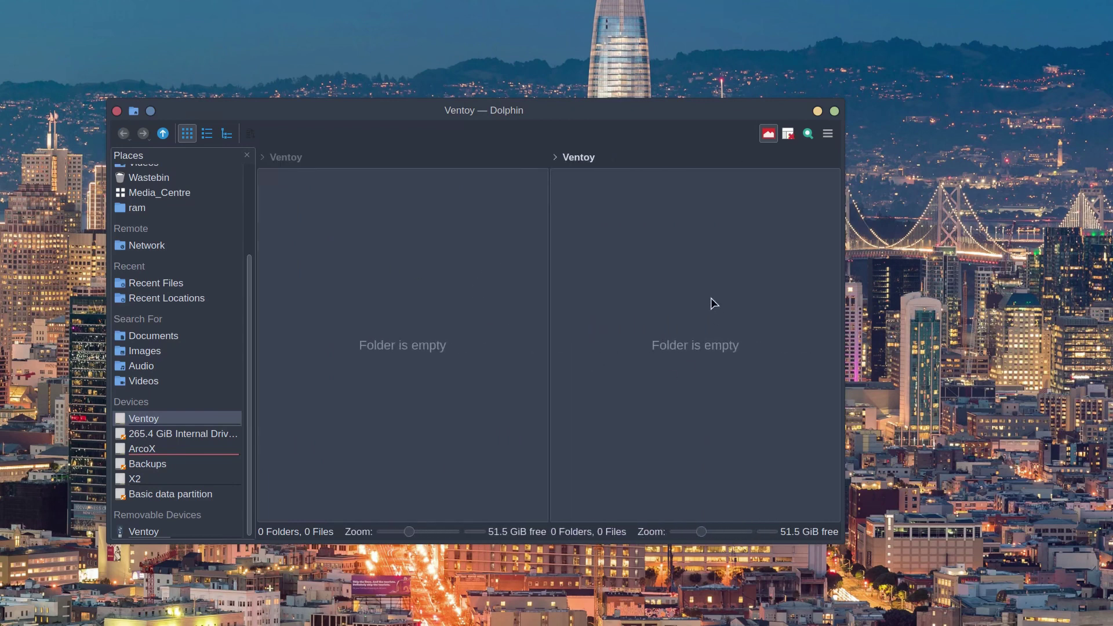
left_click(152, 534)
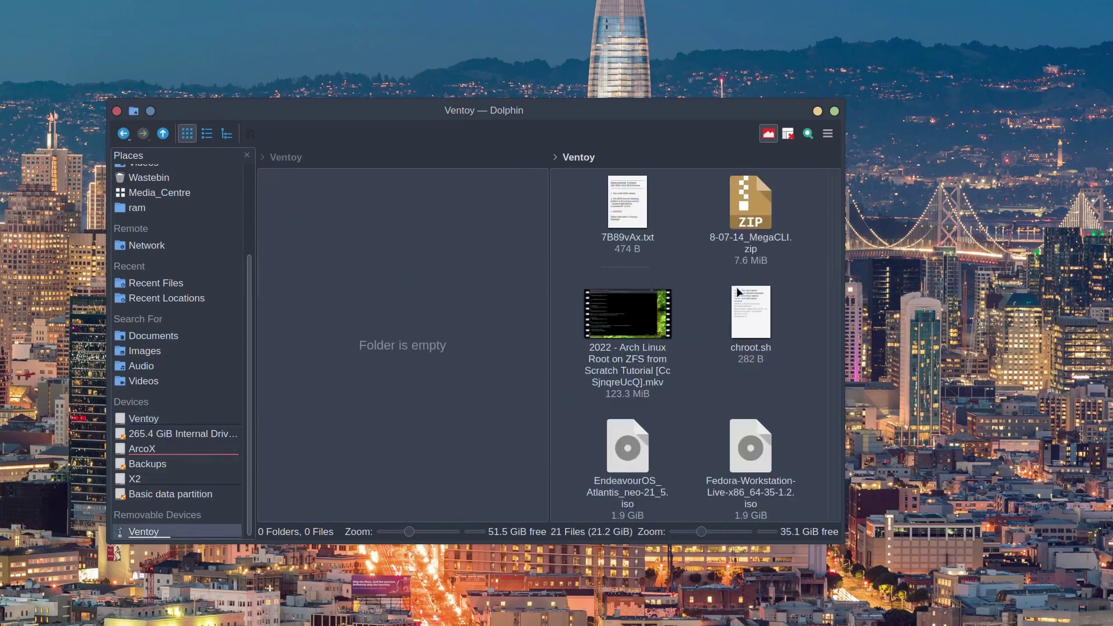
left_click(207, 134)
Copy all files from the removable Ventoy drive to the internal Ventoy partition
key("ctrl+a")
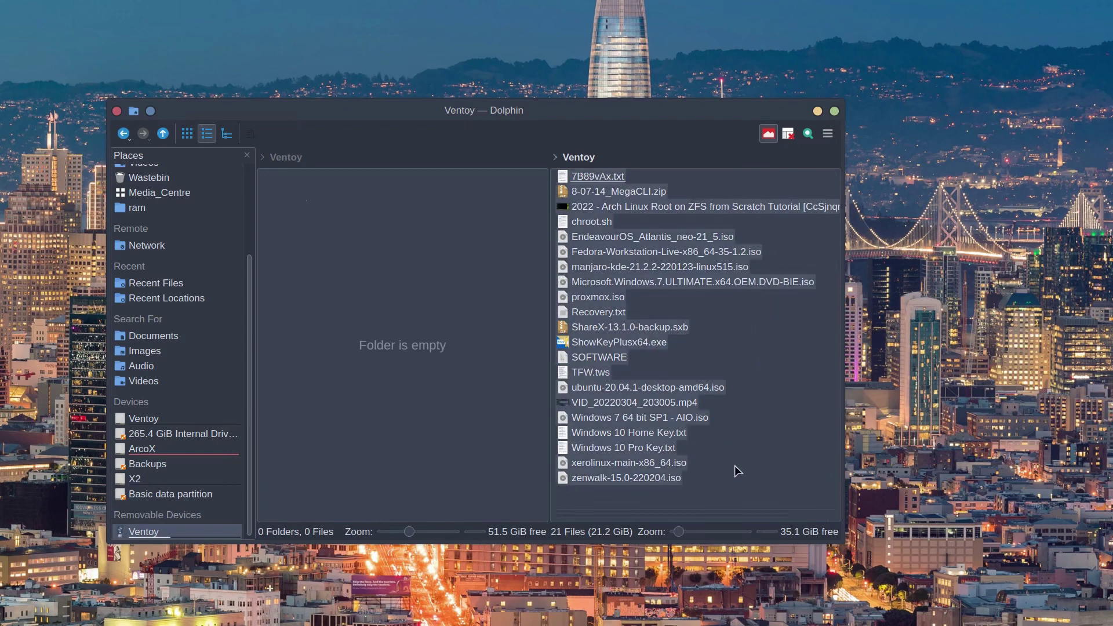
left_click(427, 268)
key("ctrl+v")
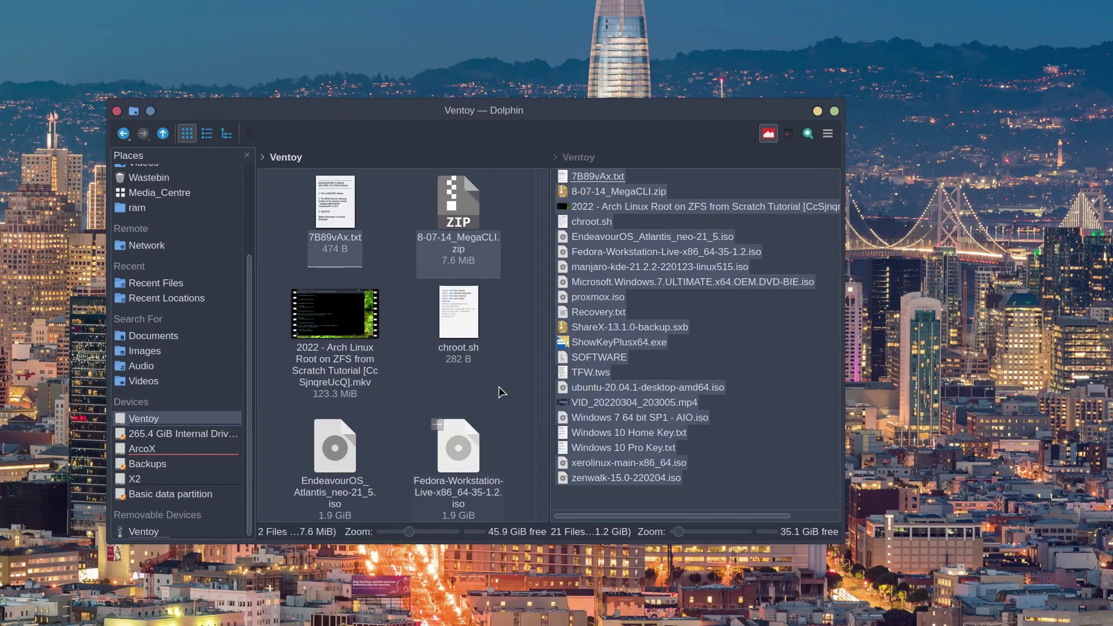
Look through the files copied to the internal Ventoy partition, comparing them with those on the removable drive
scroll(512, 287, "down", 2)
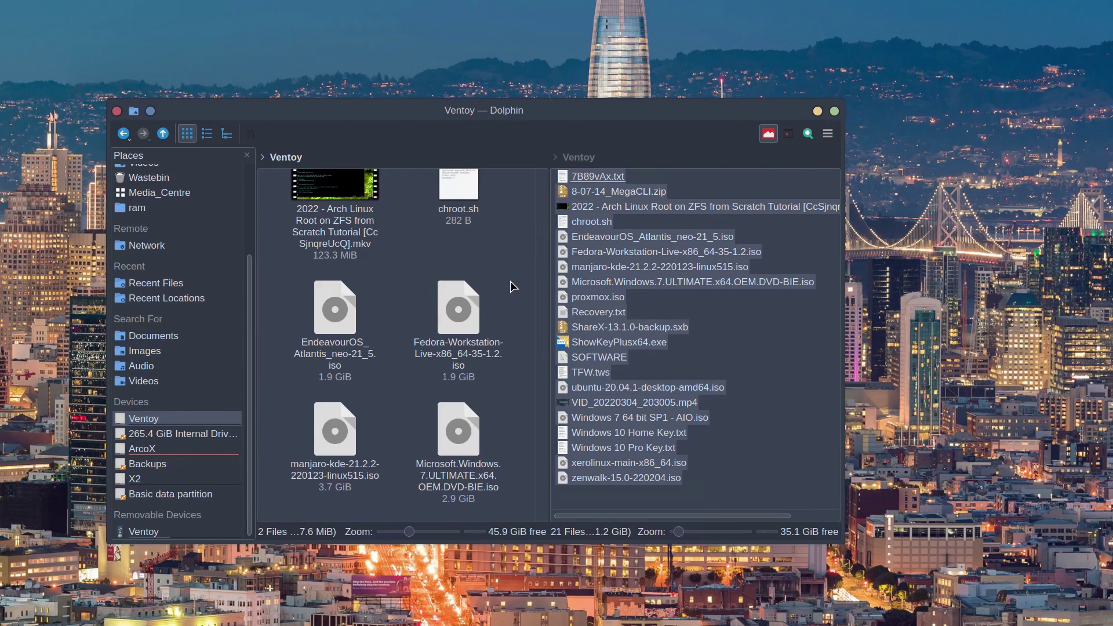
scroll(510, 286, "up", 3)
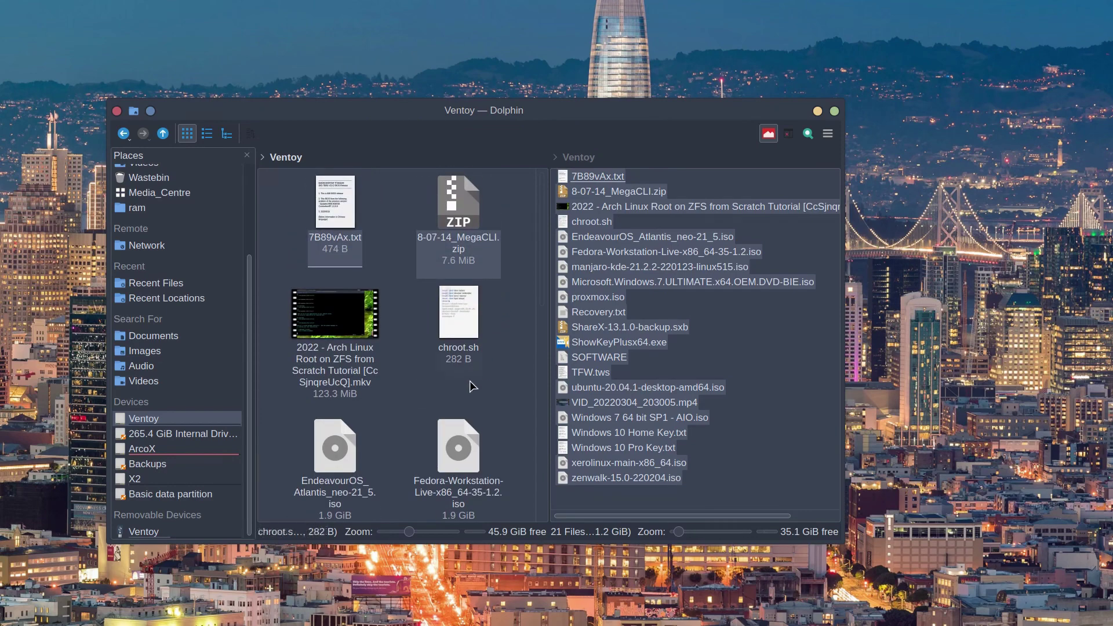
scroll(461, 374, "down", 10)
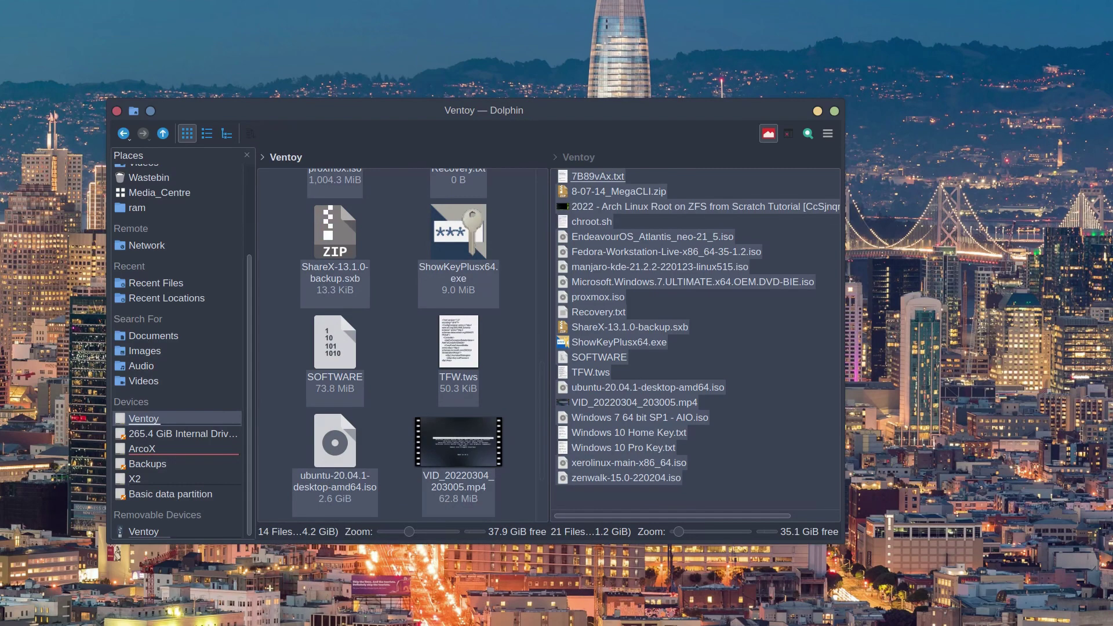
scroll(505, 383, "up", 10)
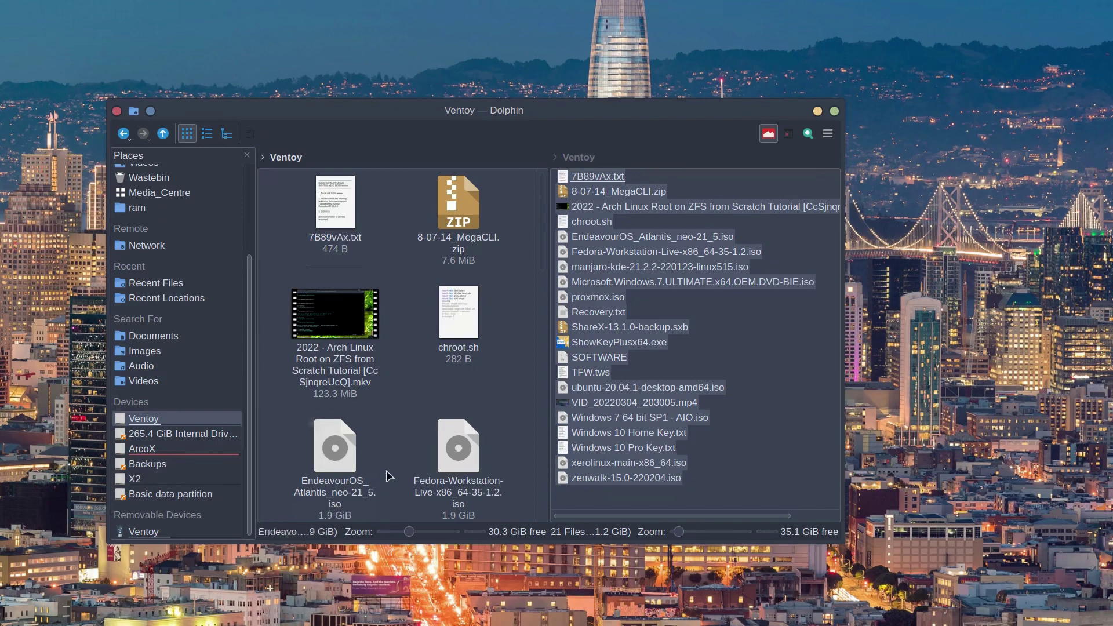
scroll(485, 400, "down", 8)
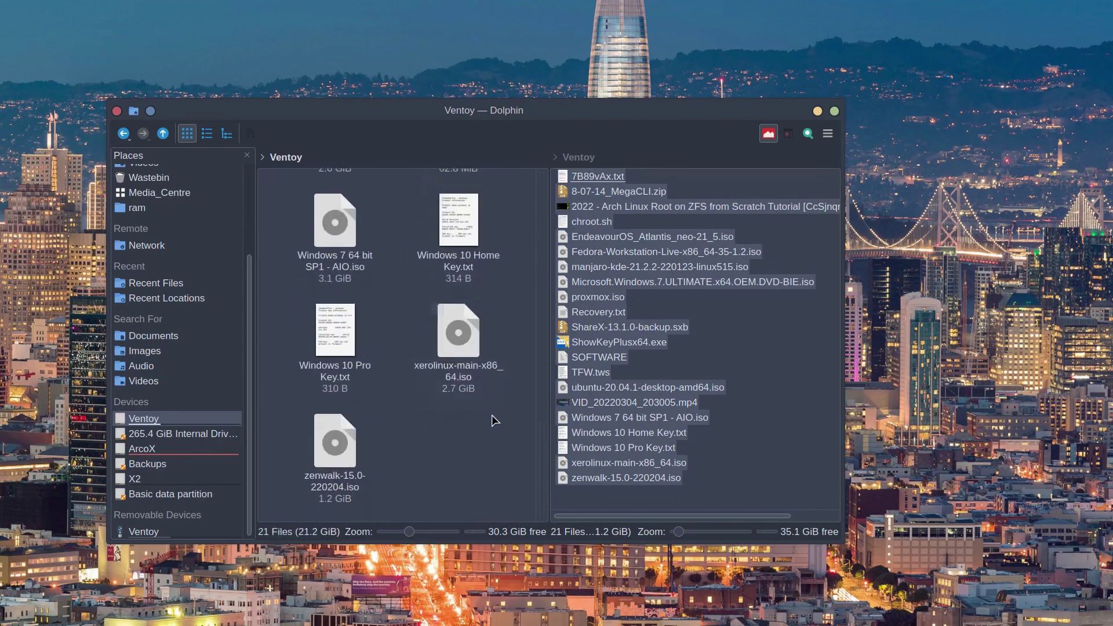
scroll(496, 420, "up", 4)
scroll(499, 423, "up", 3)
scroll(501, 382, "up", 3)
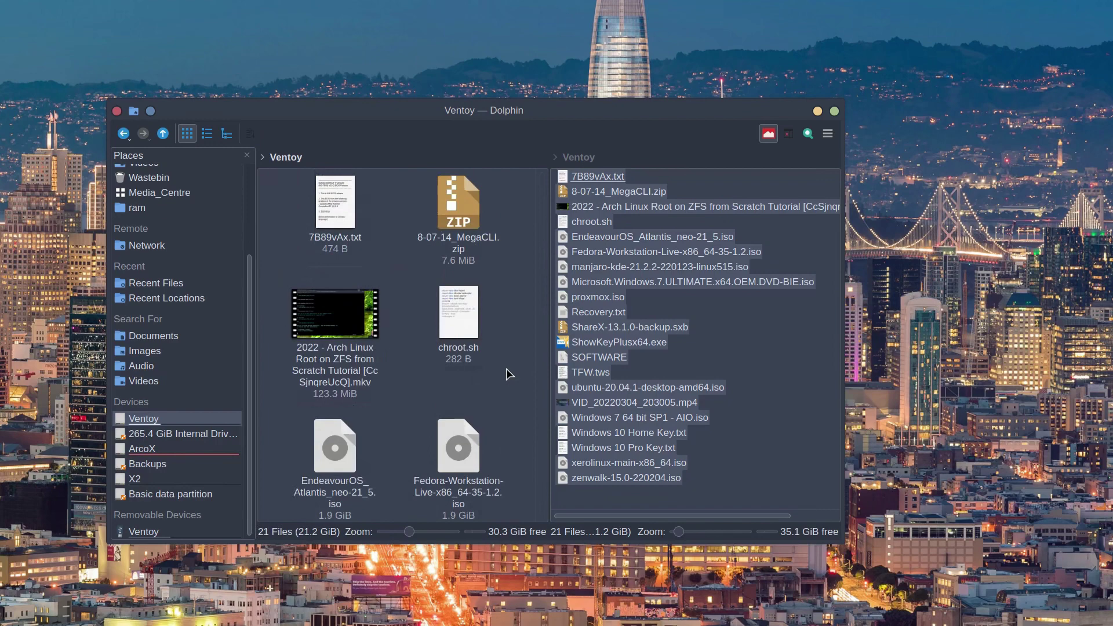
scroll(508, 395, "down", 6)
scroll(505, 409, "up", 6)
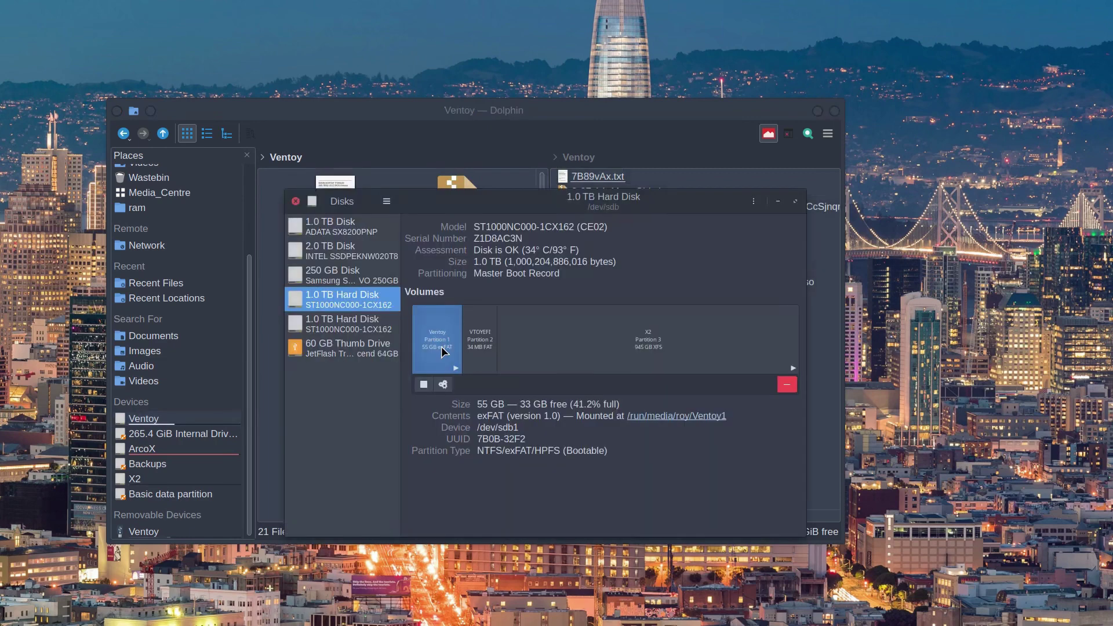
Switch to Disks and check the partitioning scheme of /dev/sdb and the free space on its Ventoy and X2 partitions
triple_click(532, 272)
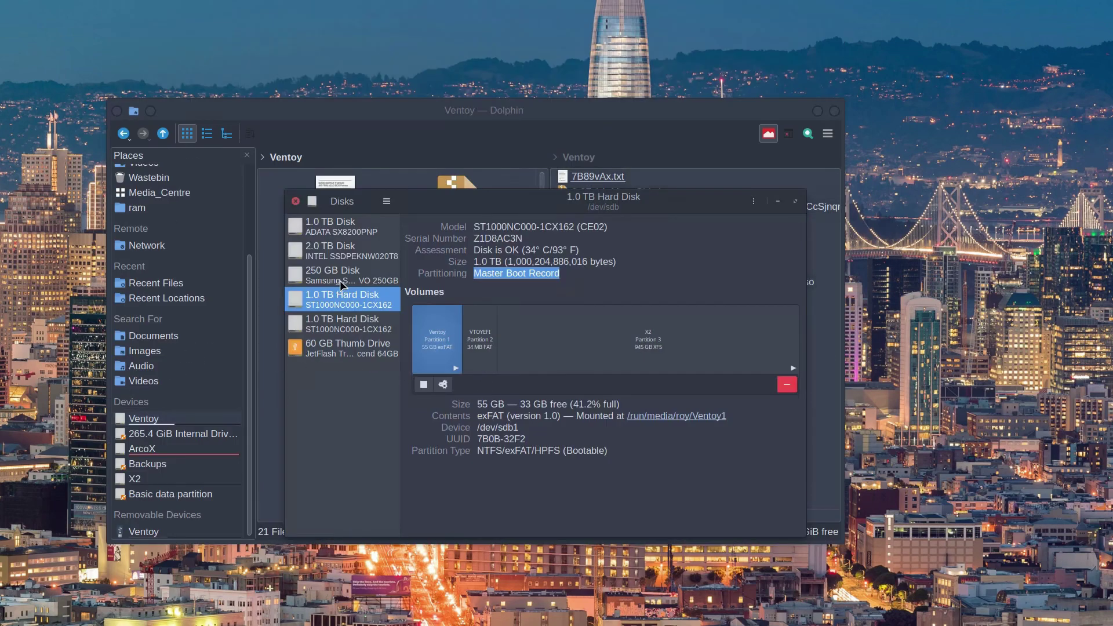
left_click_drag(518, 404, 569, 406)
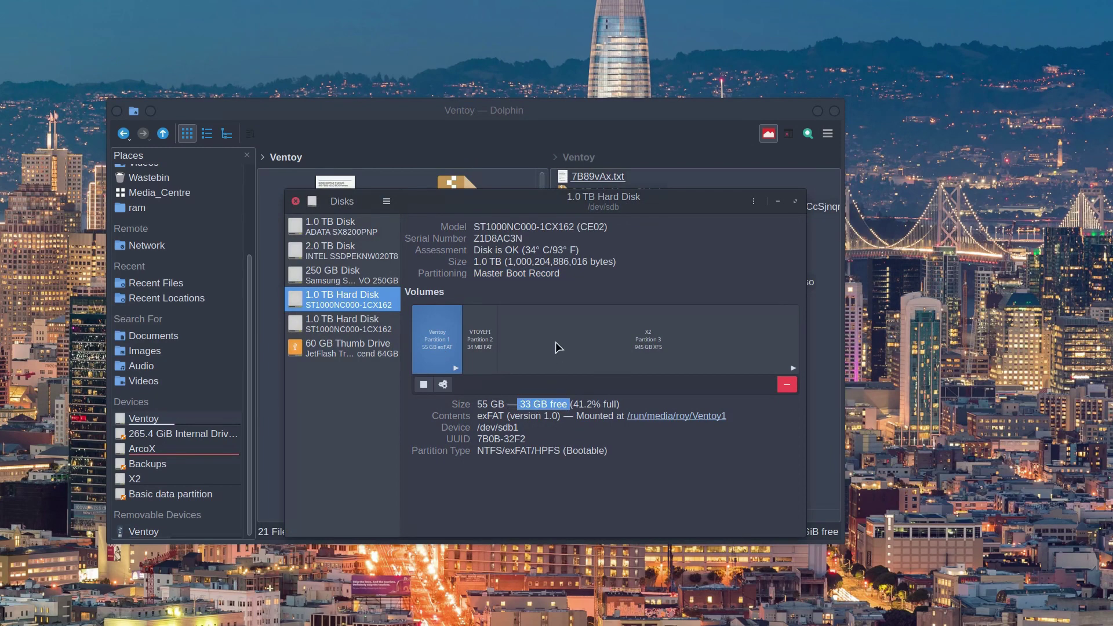
left_click(655, 343)
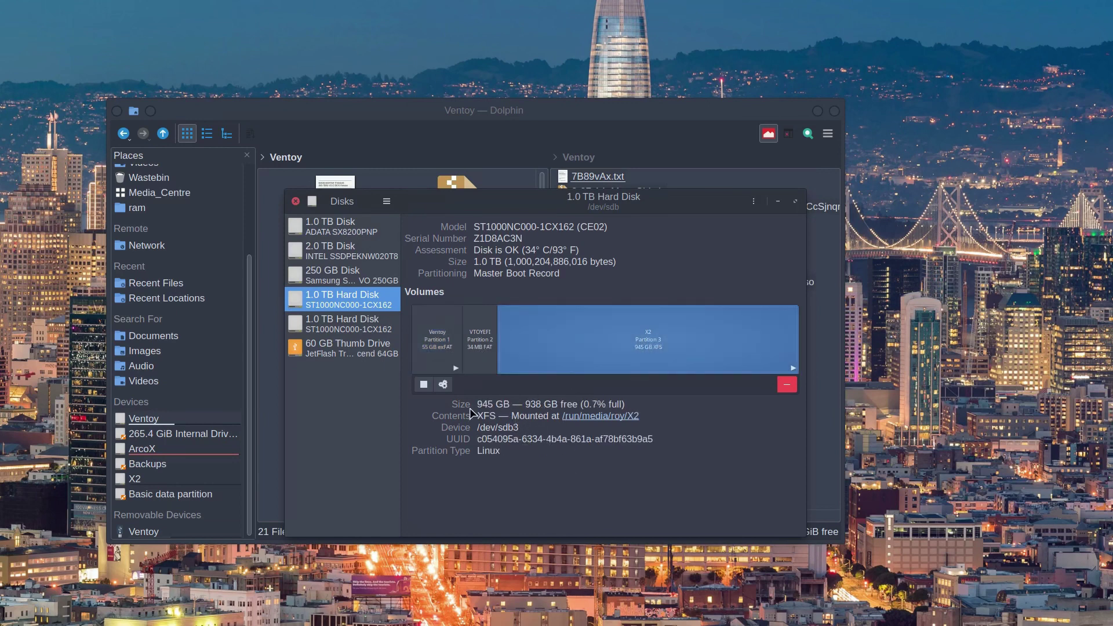
left_click_drag(476, 404, 633, 405)
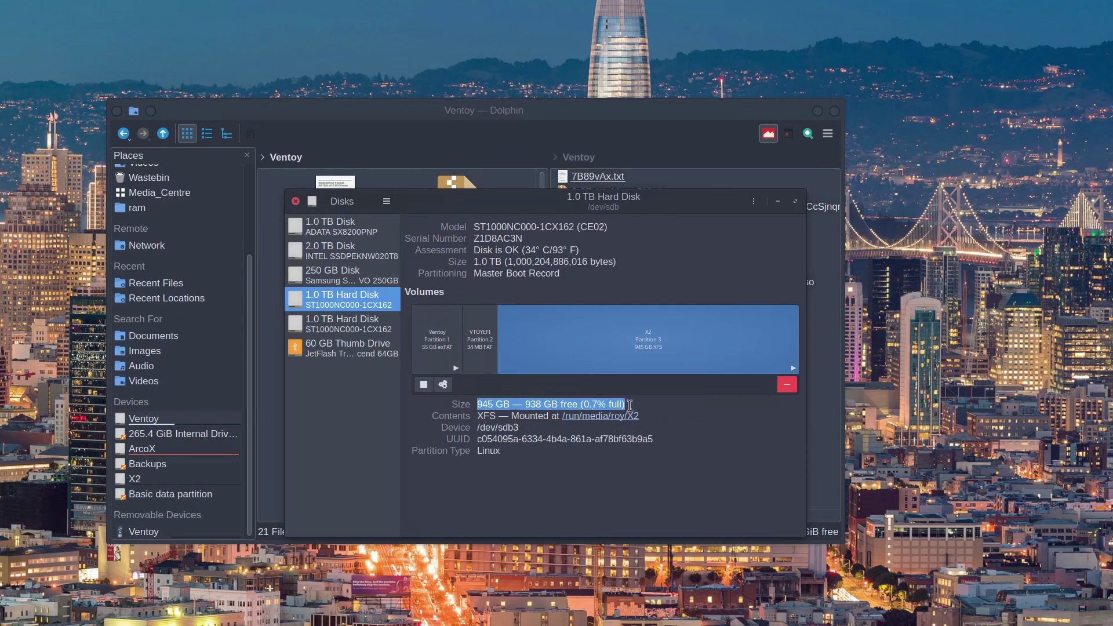
left_click(722, 409)
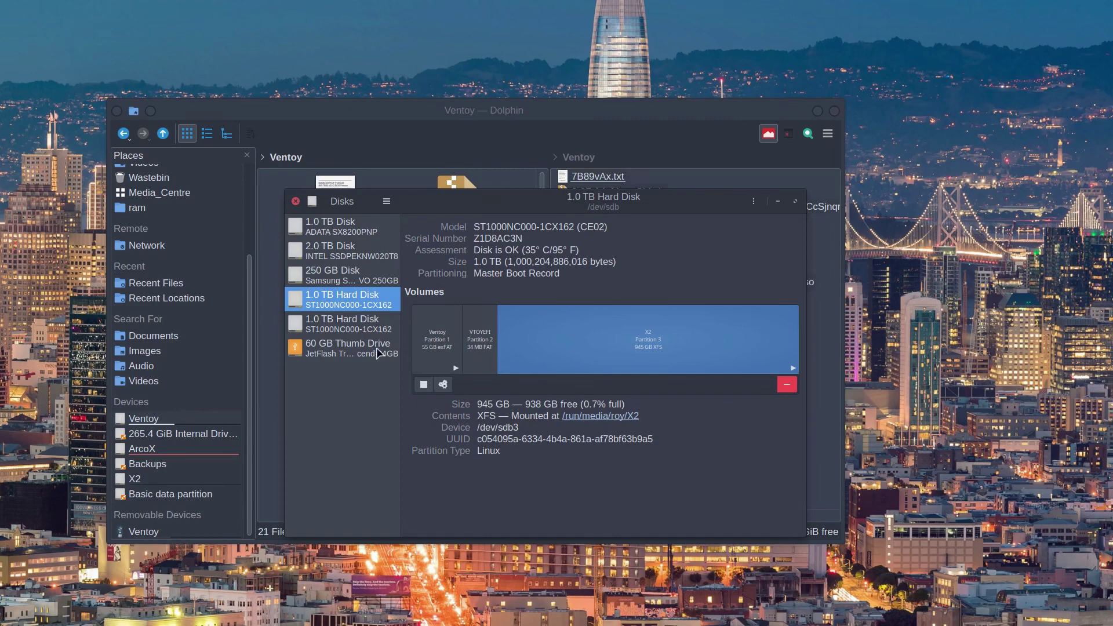
Check the partitioning of the other internal disks: the second 1.0 TB hard disk, the 250 GB Samsung and the 1.0 TB ADATA
left_click(346, 324)
left_click(344, 296)
left_click(345, 277)
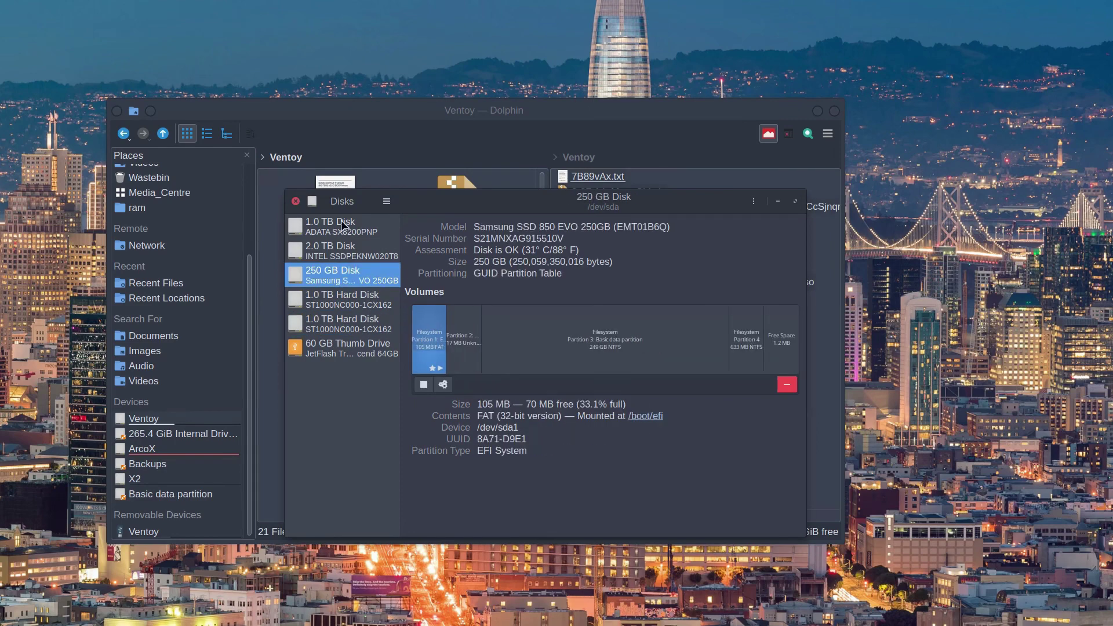
left_click(344, 223)
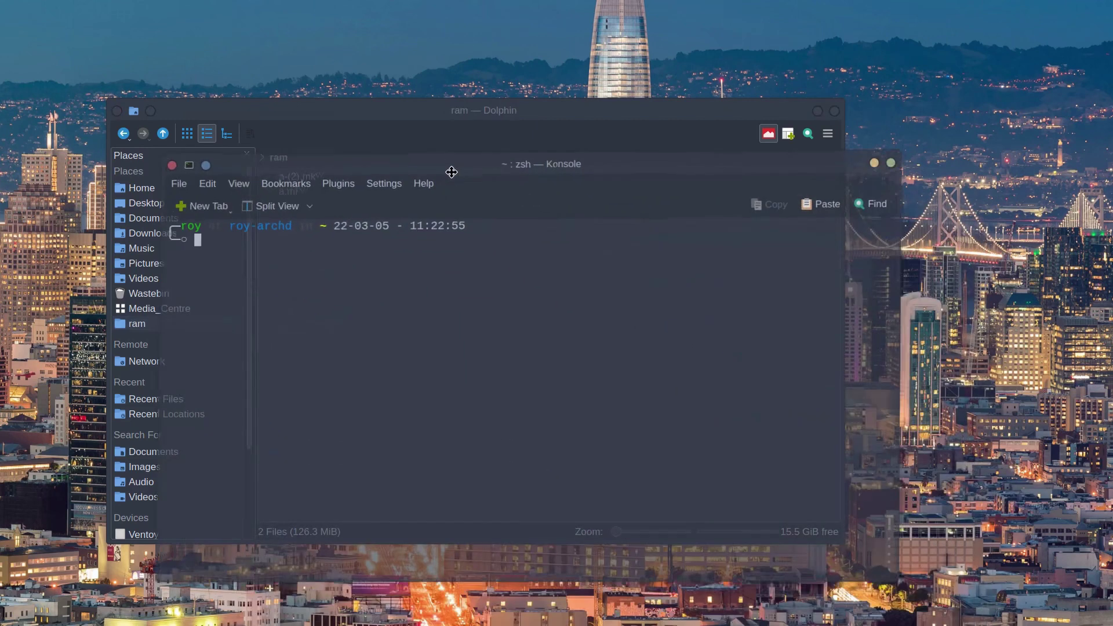
Look up the RAM disk's mount entry in the terminal by running cat /etc/fstab|grep ram
type("cat /etc/")
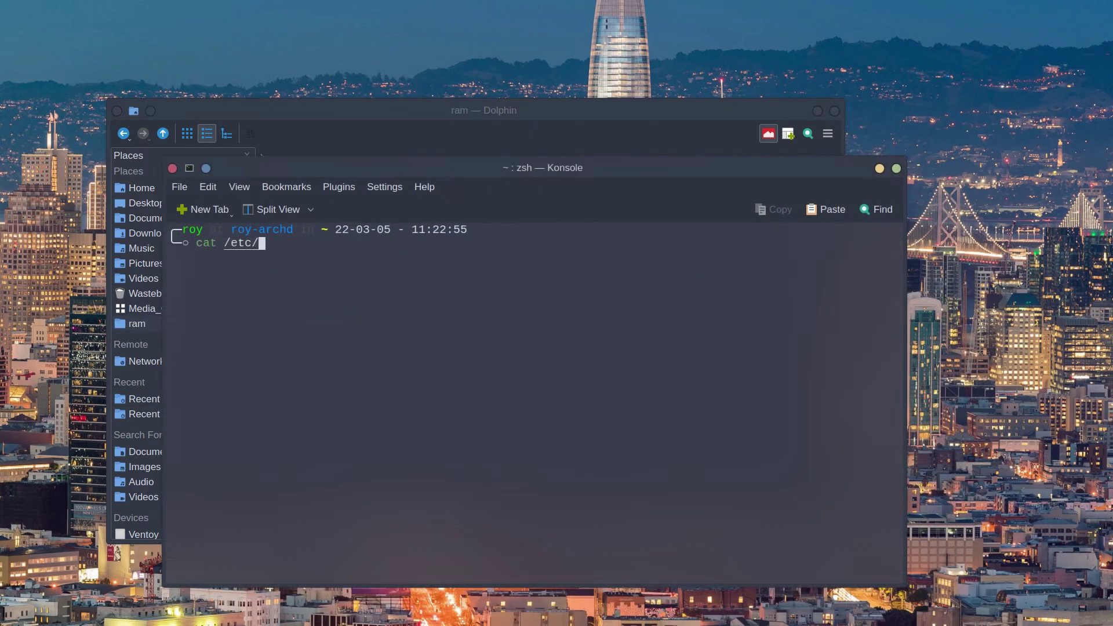
type("fstab grep ram")
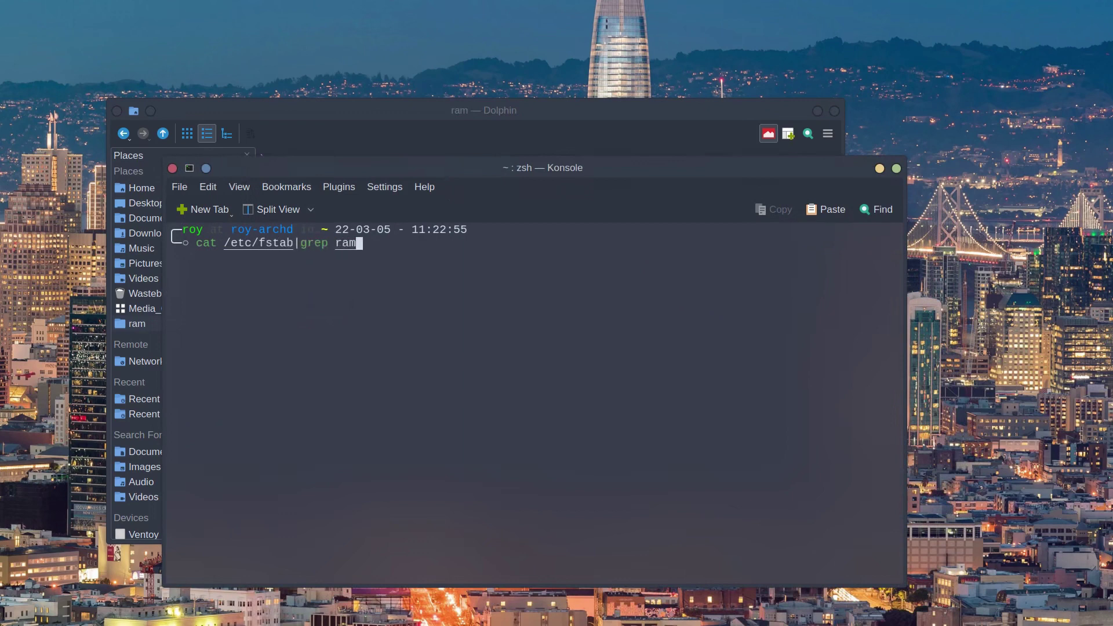
key("Return")
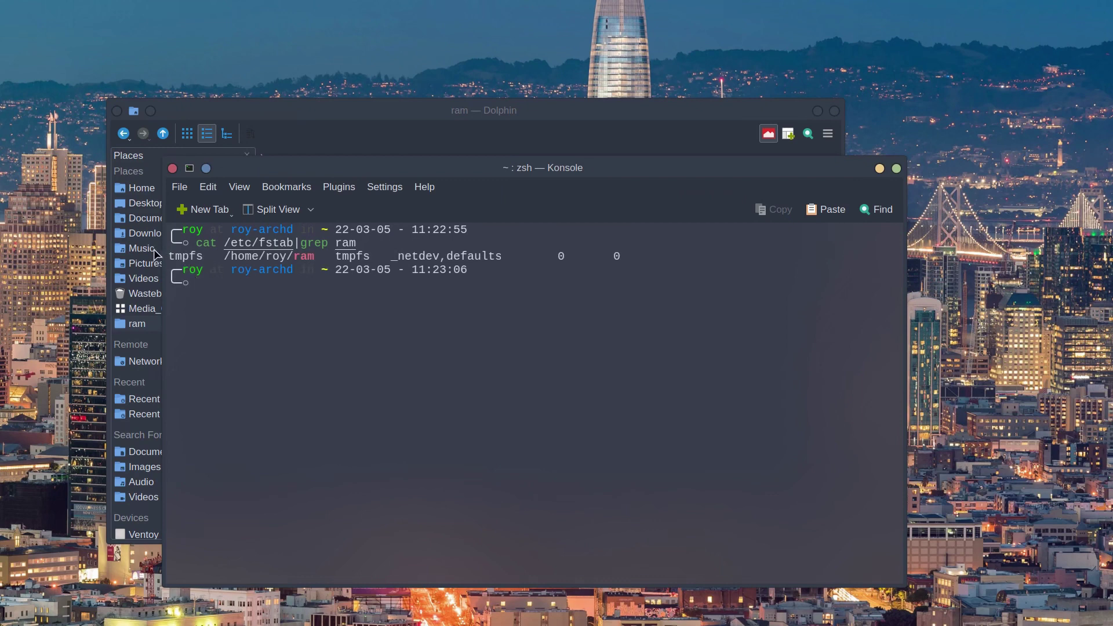
Highlight the parts of the RAM disk's fstab line, including tmpfs and the _netdev option, and close the terminal
left_click_drag(169, 257, 617, 253)
left_click(211, 310)
double_click(184, 257)
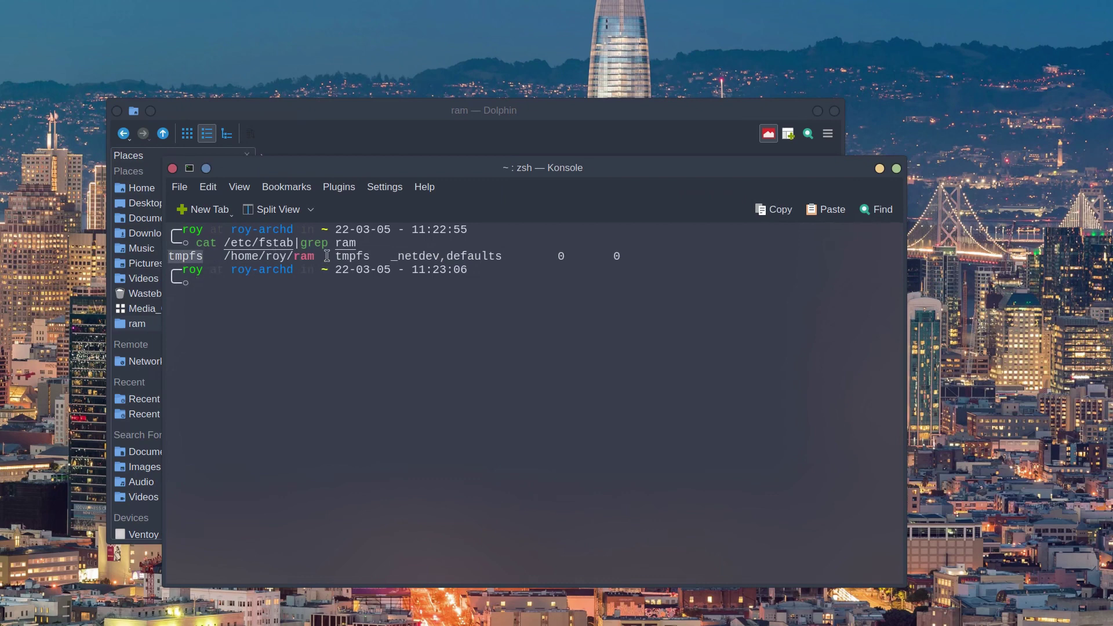
left_click_drag(290, 257, 439, 256)
left_click(338, 334)
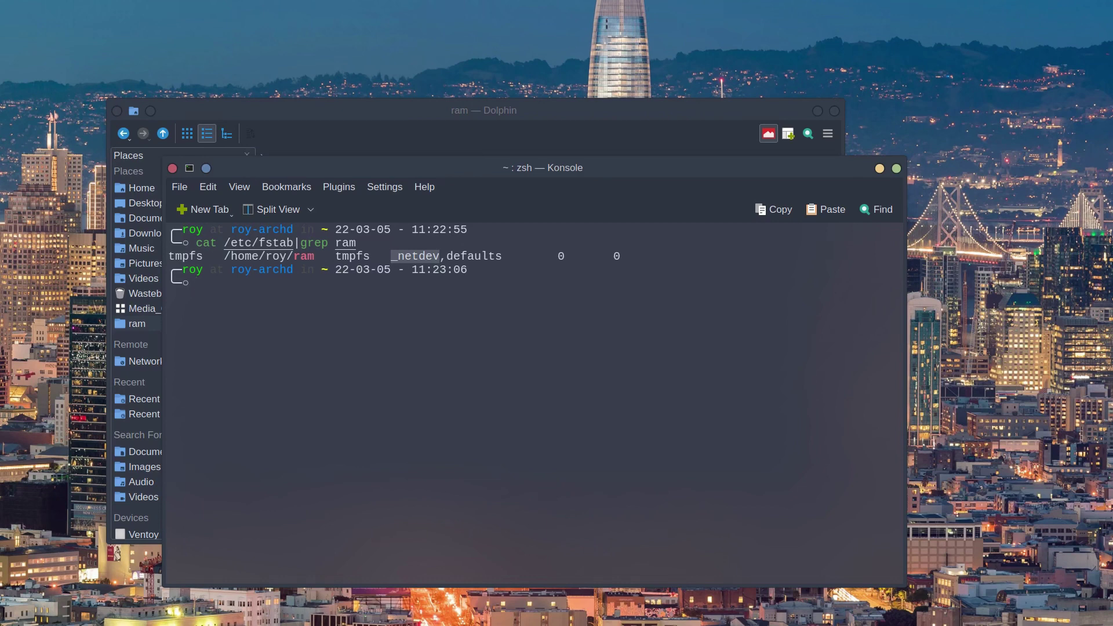
left_click(487, 289)
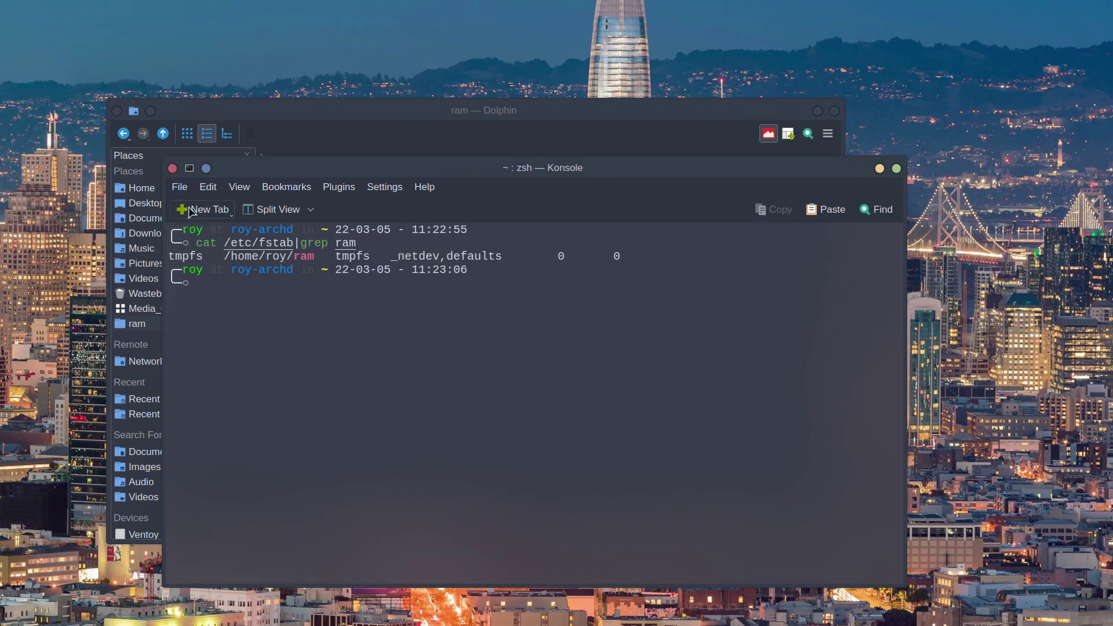
left_click(173, 168)
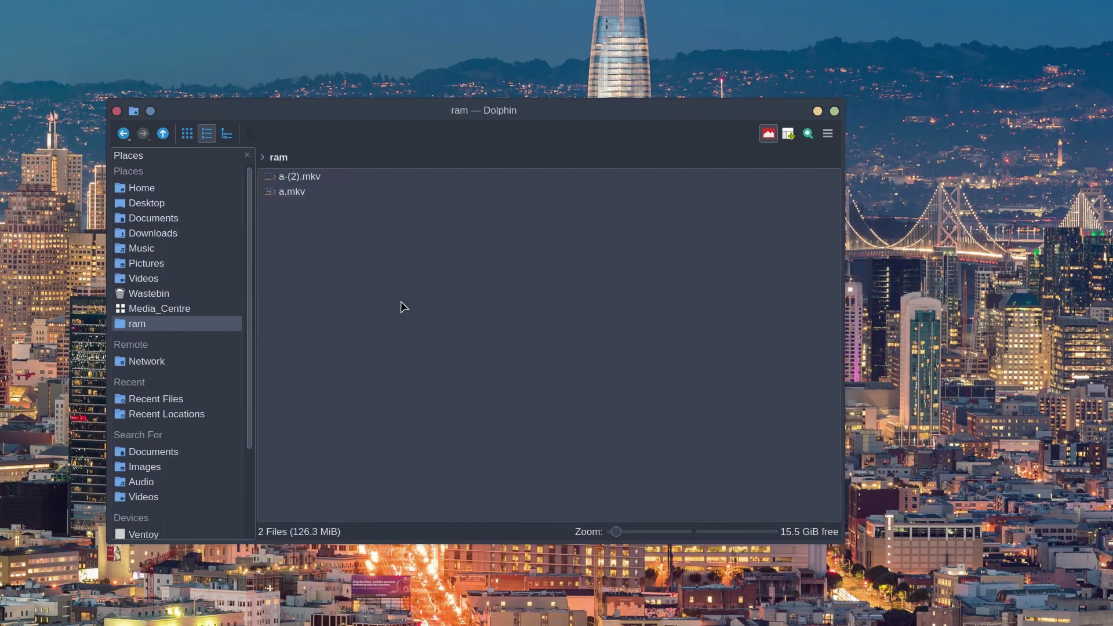